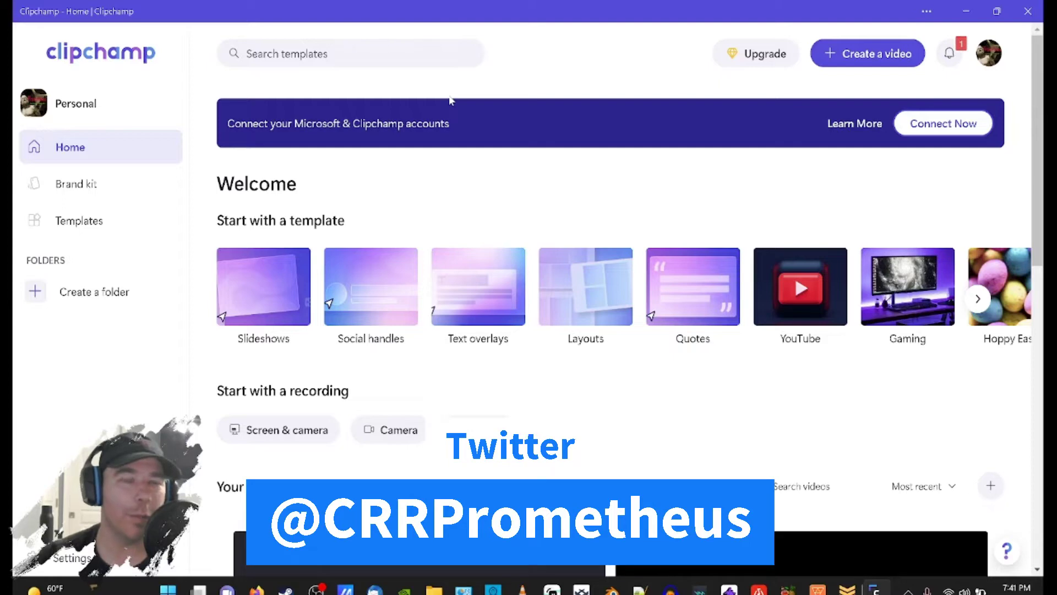
# Import the 66:56 stream recording from the computer into a new video project and add it to the timeline.
pyautogui.click(859, 58)
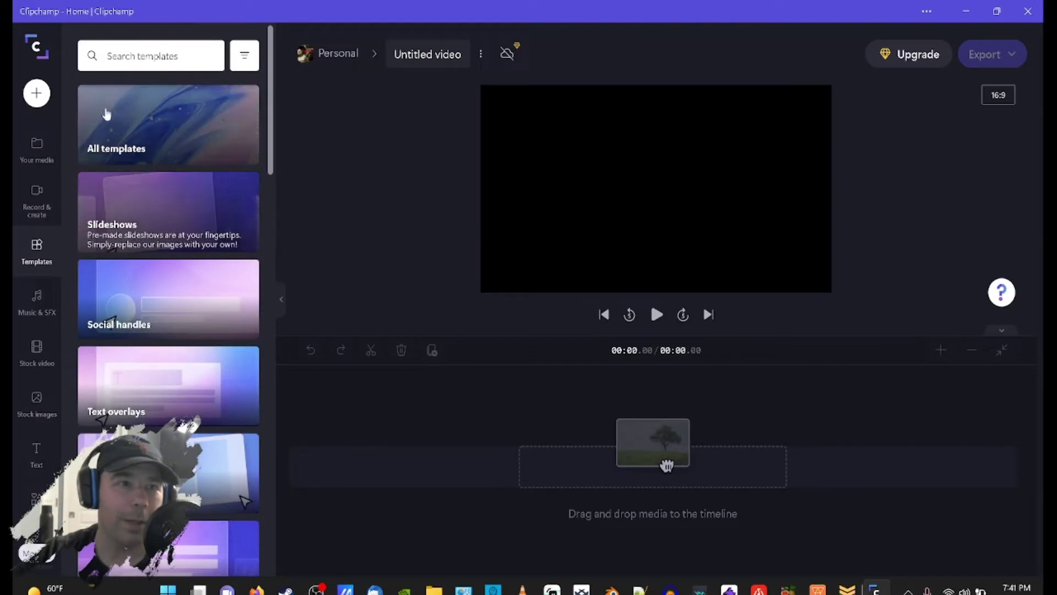
pyautogui.click(36, 93)
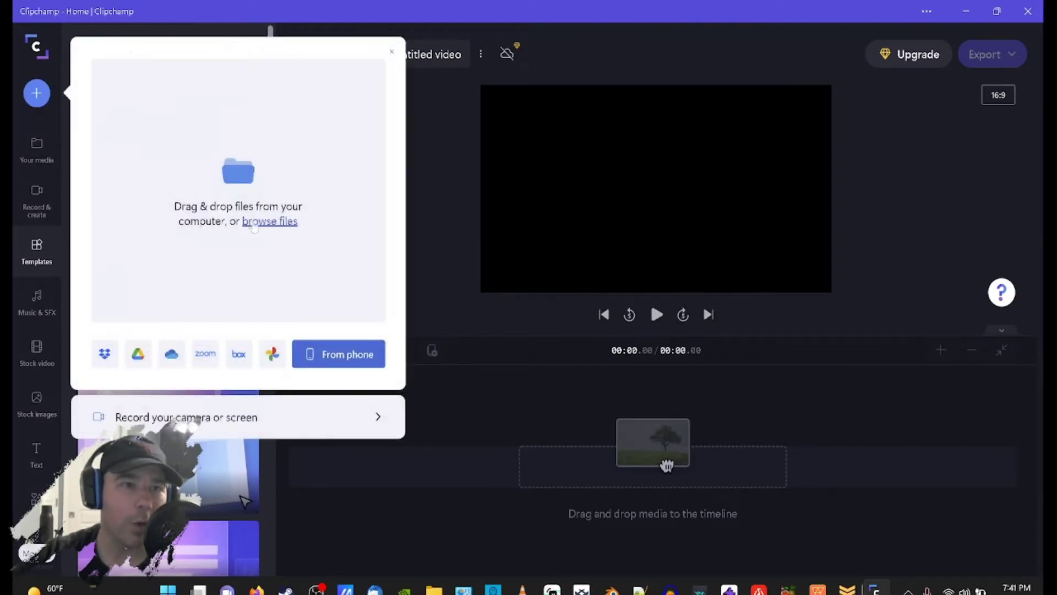
pyautogui.click(253, 223)
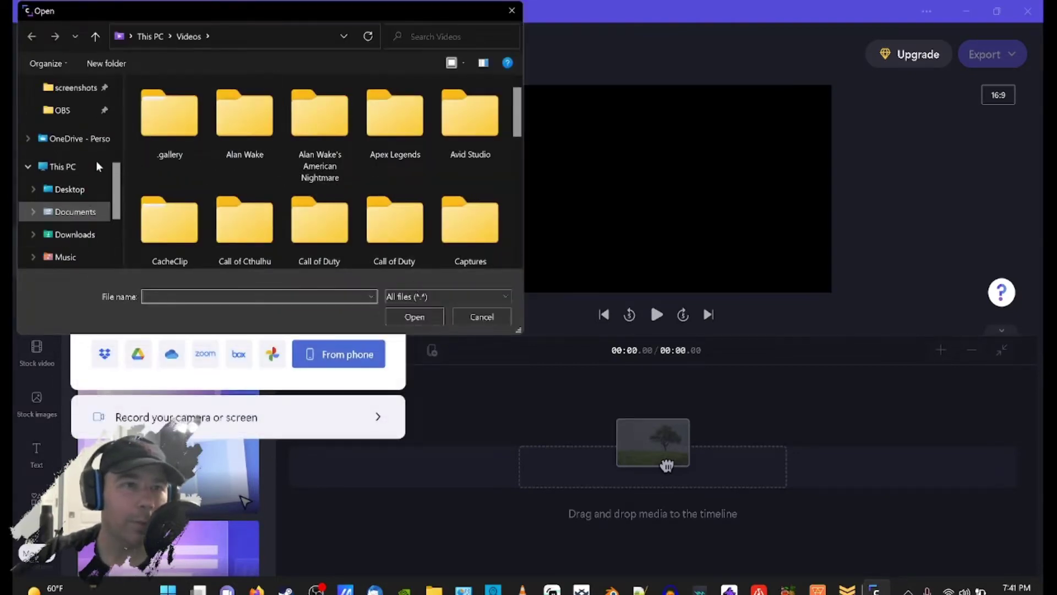
pyautogui.scroll(2, 94, 164)
pyautogui.click(63, 240)
pyautogui.scroll(-1, 172, 176)
pyautogui.doubleClick(157, 193)
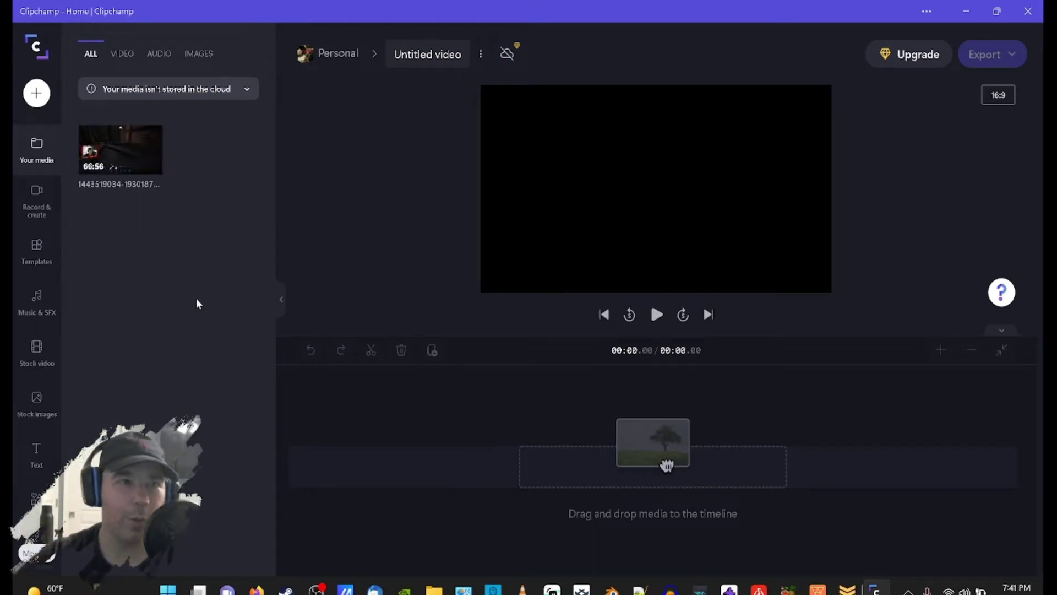
pyautogui.moveTo(148, 165)
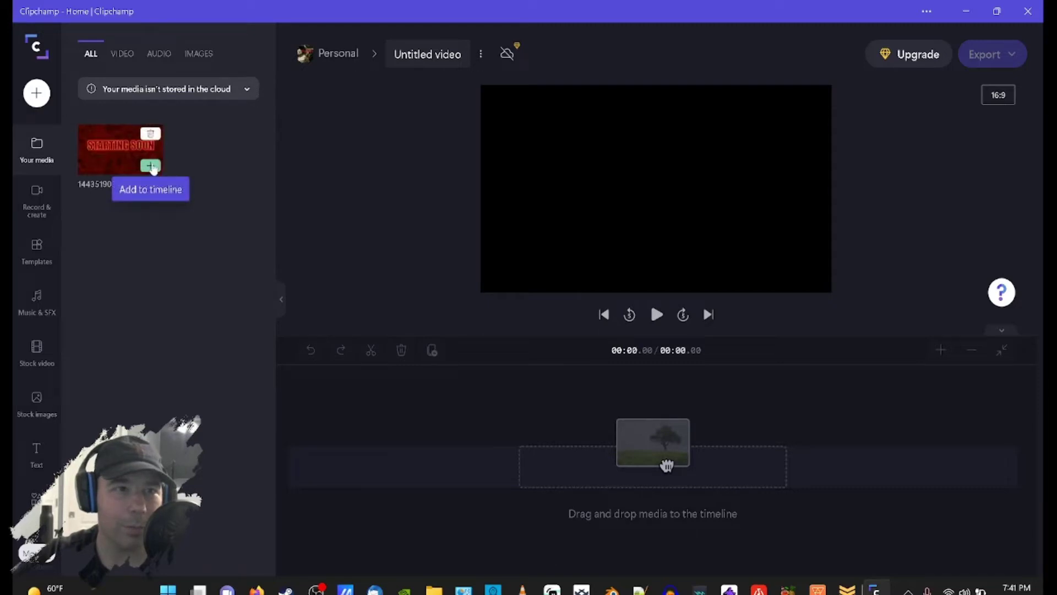
pyautogui.click(151, 166)
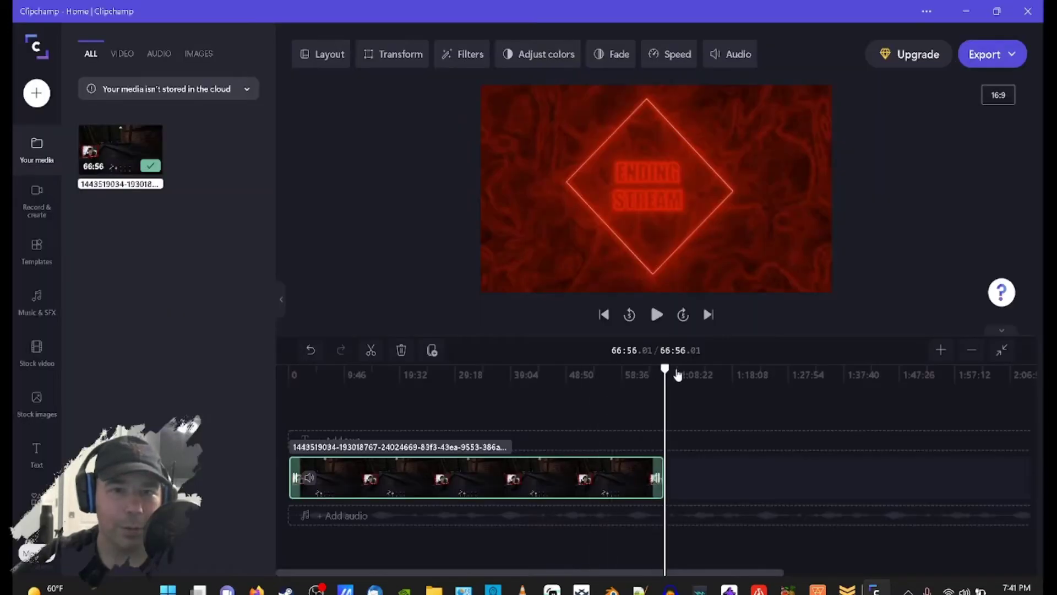
# Split the recording at about 58:55, delete the part before the cut, and move the remaining clip to the timeline's start.
pyautogui.moveTo(655, 371); pyautogui.dragTo(621, 419)
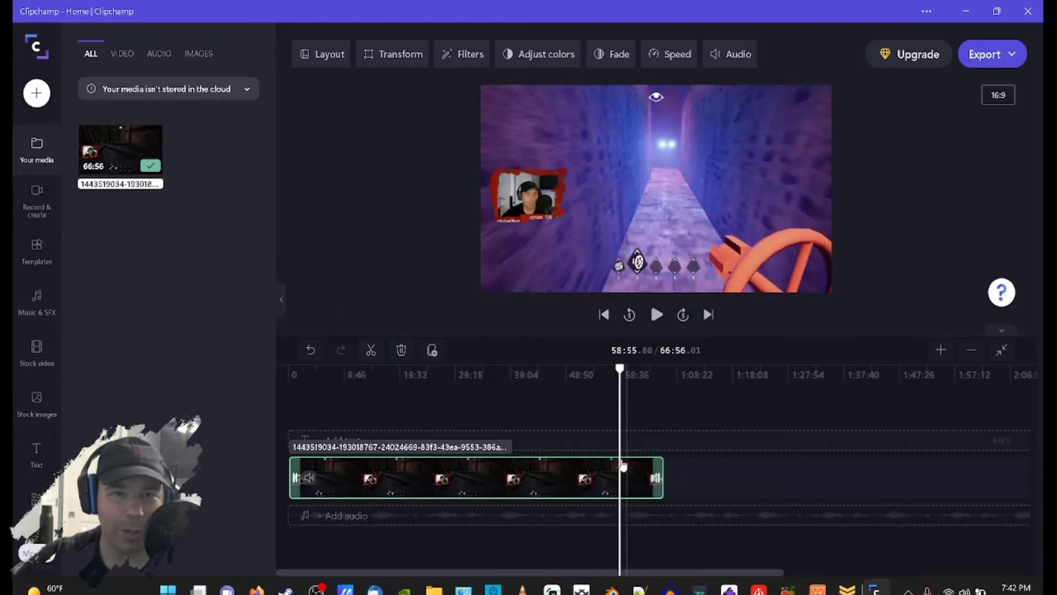
pyautogui.click(371, 353)
pyautogui.click(417, 487)
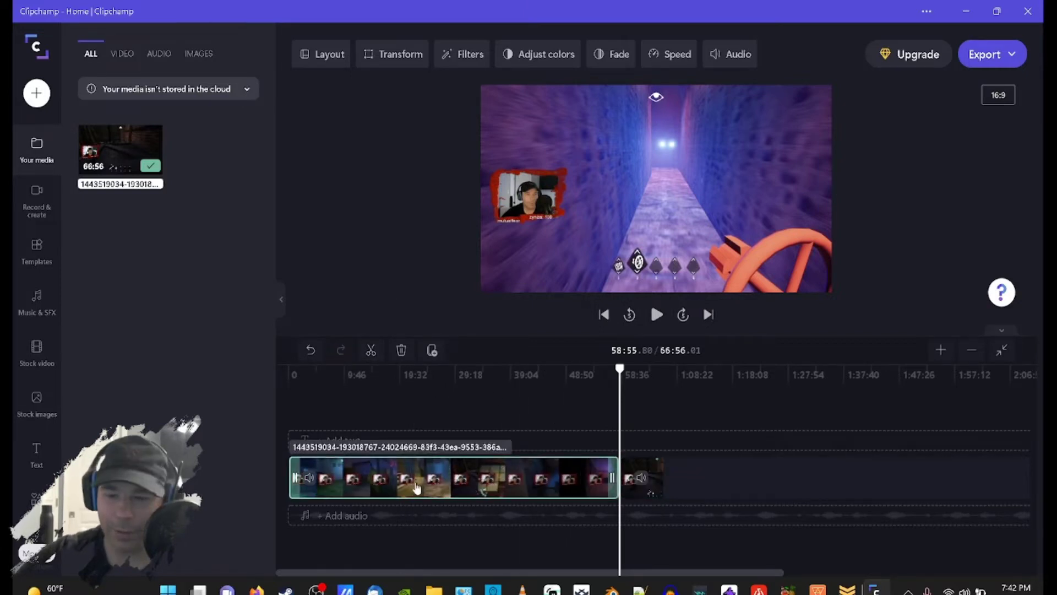
pyautogui.press('Delete')
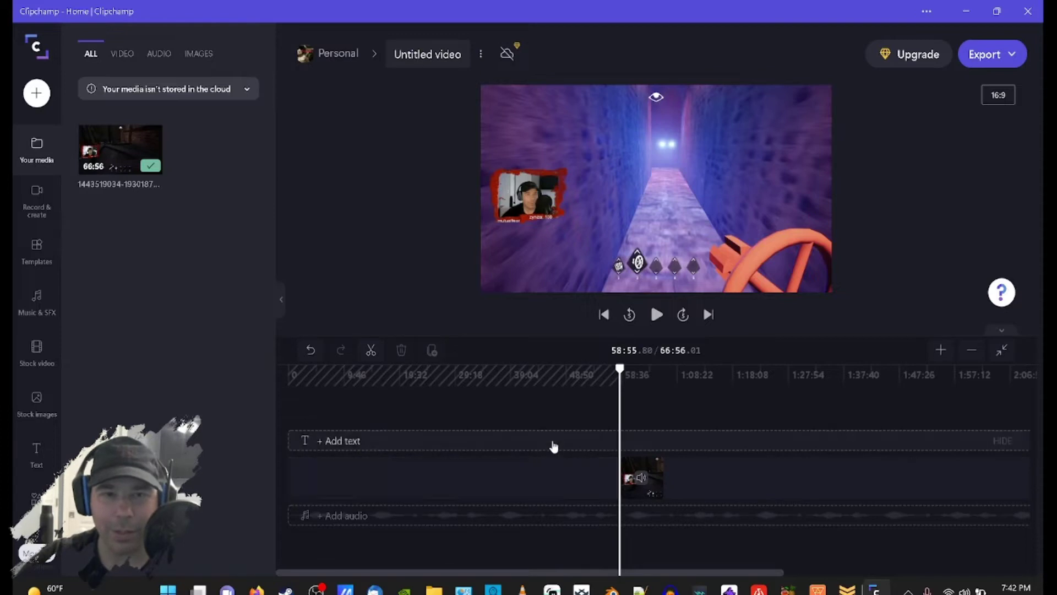
pyautogui.moveTo(640, 496); pyautogui.dragTo(308, 491)
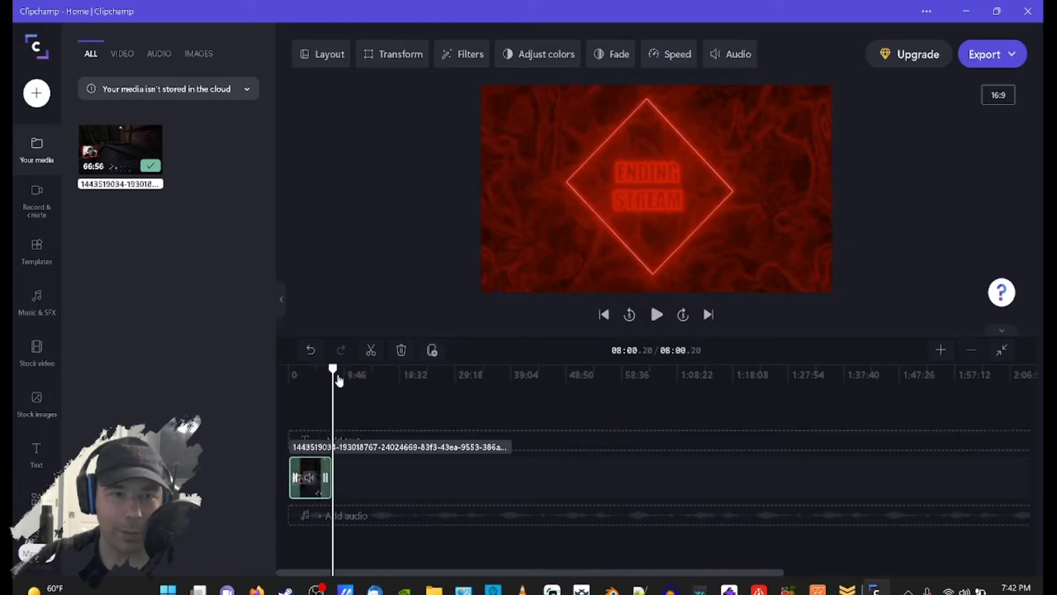
# Split the clip at about 02:08 and delete everything after the cut.
pyautogui.moveTo(333, 368); pyautogui.dragTo(299, 368)
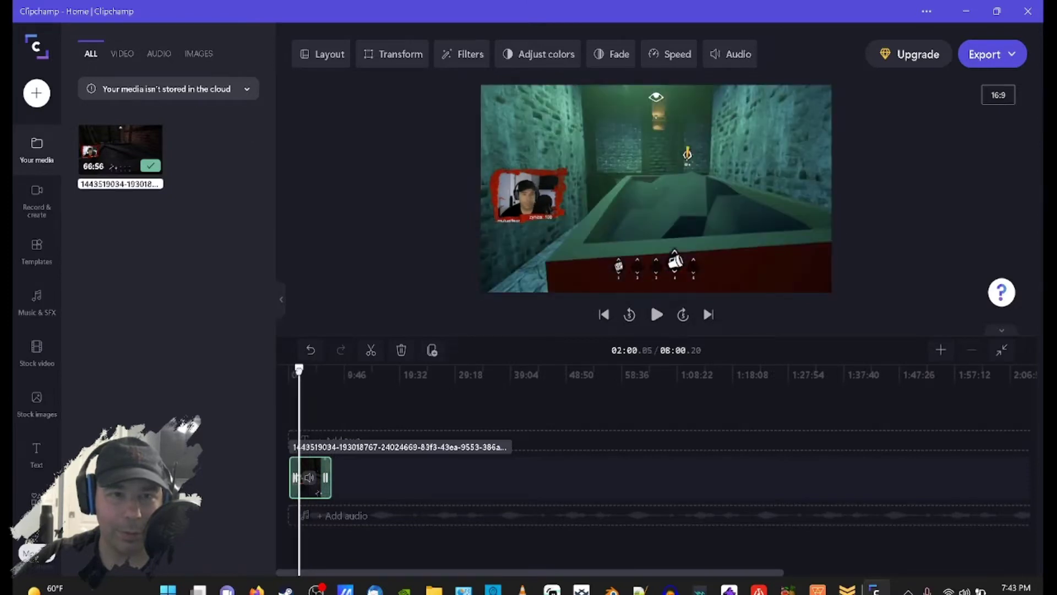
pyautogui.moveTo(299, 368); pyautogui.dragTo(299, 368)
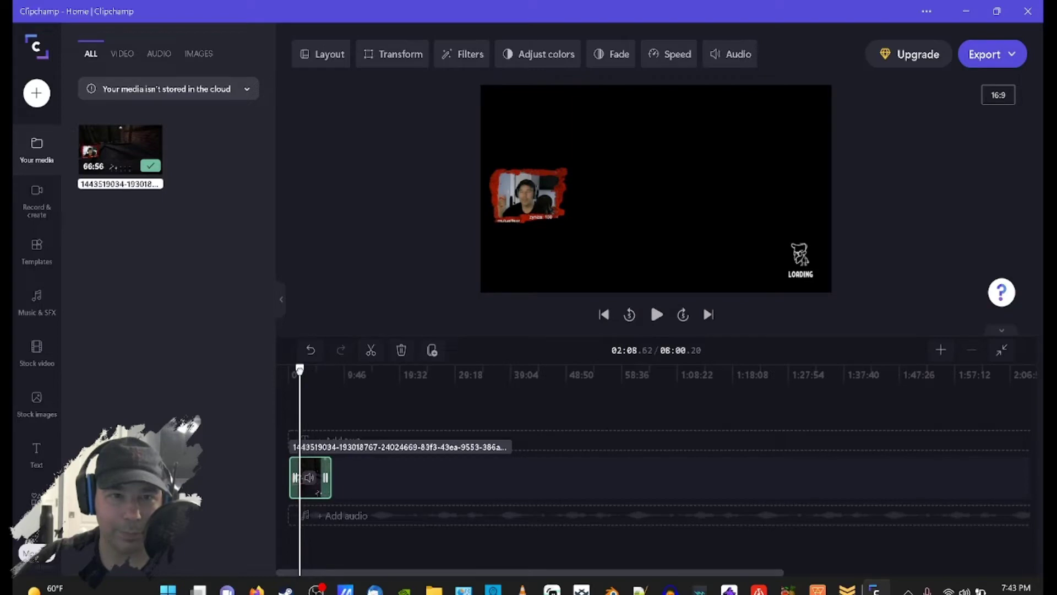
pyautogui.click(370, 350)
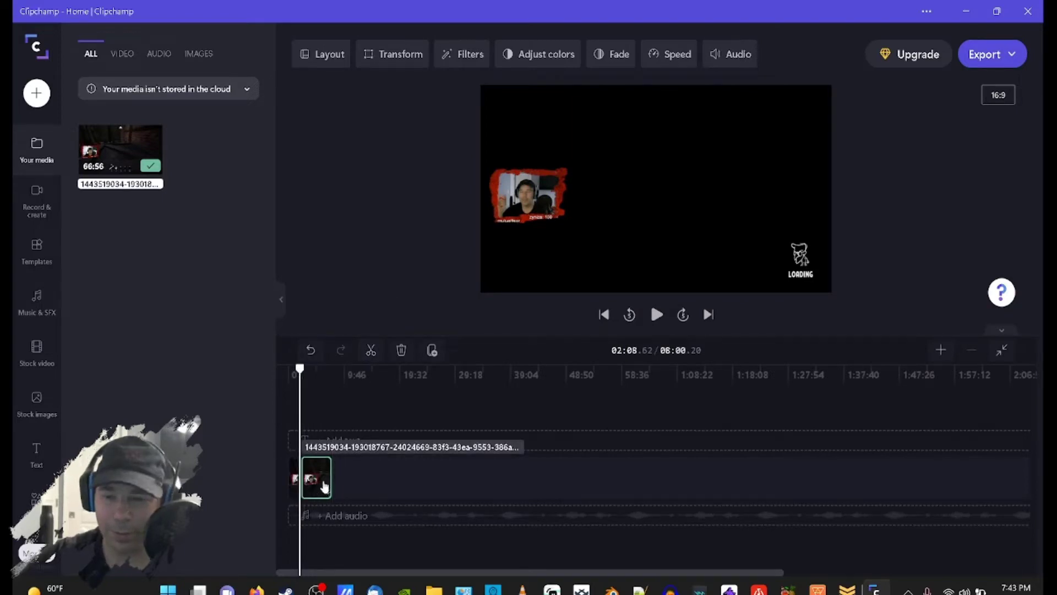
pyautogui.press('Delete')
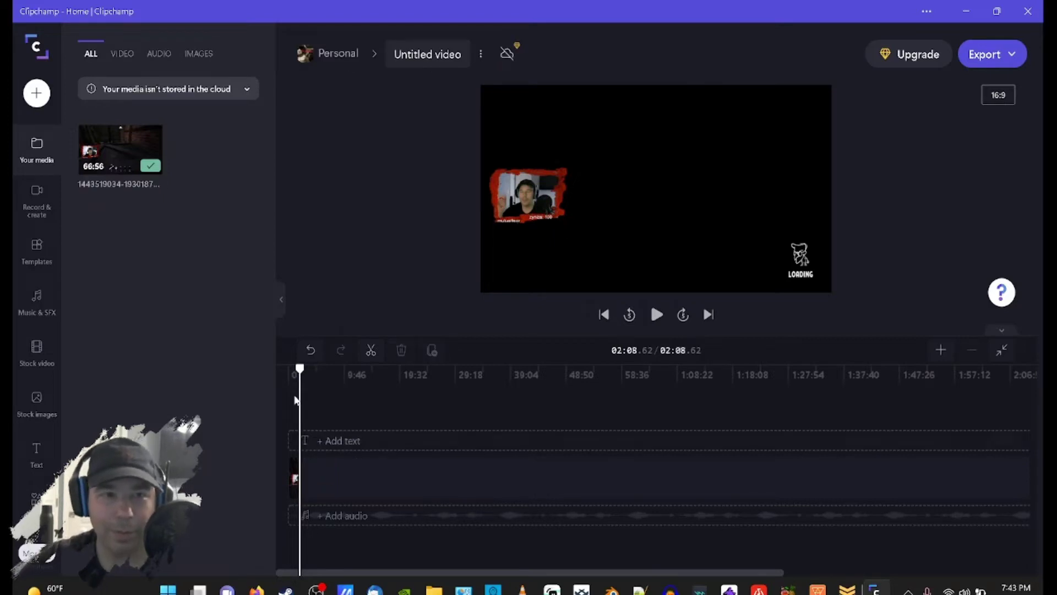
# Split the clip at about 00:55, delete the part before the cut, and move the remaining clip to the timeline's start.
pyautogui.moveTo(300, 368); pyautogui.dragTo(287, 368)
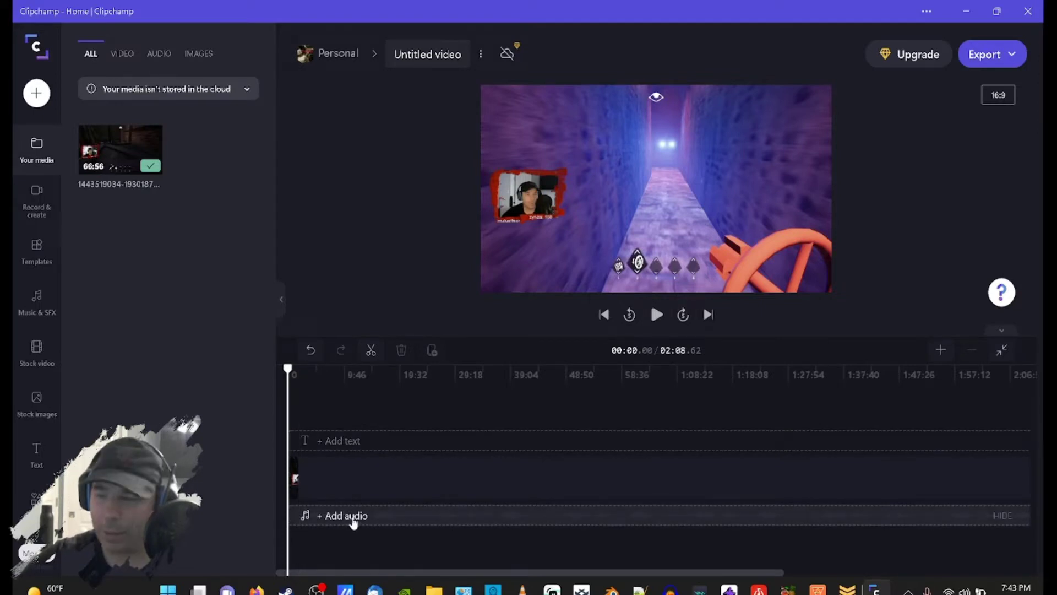
pyautogui.scroll(-5, 354, 521)
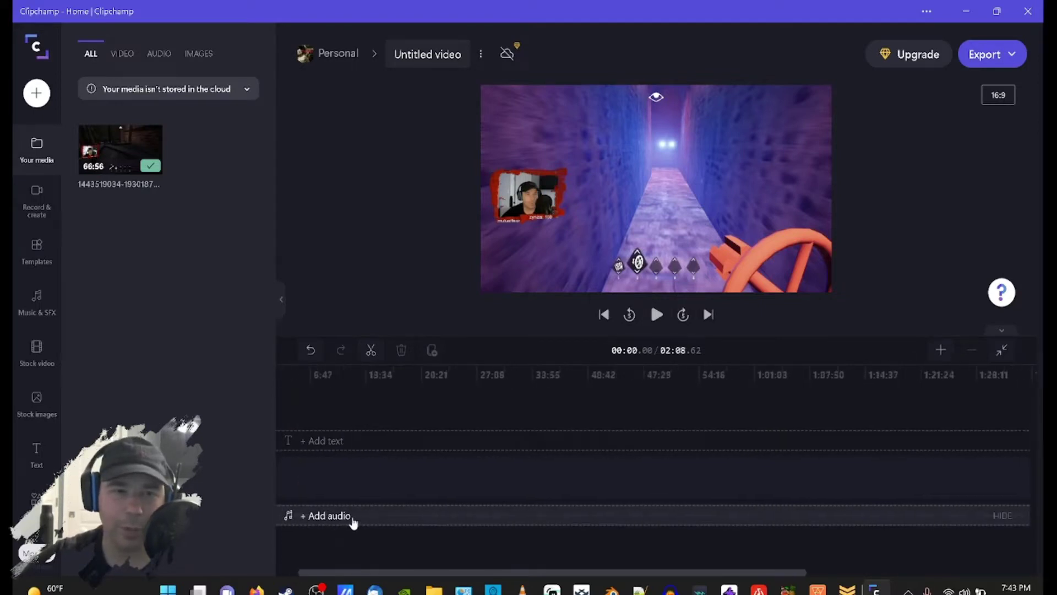
pyautogui.moveTo(421, 569); pyautogui.dragTo(264, 563)
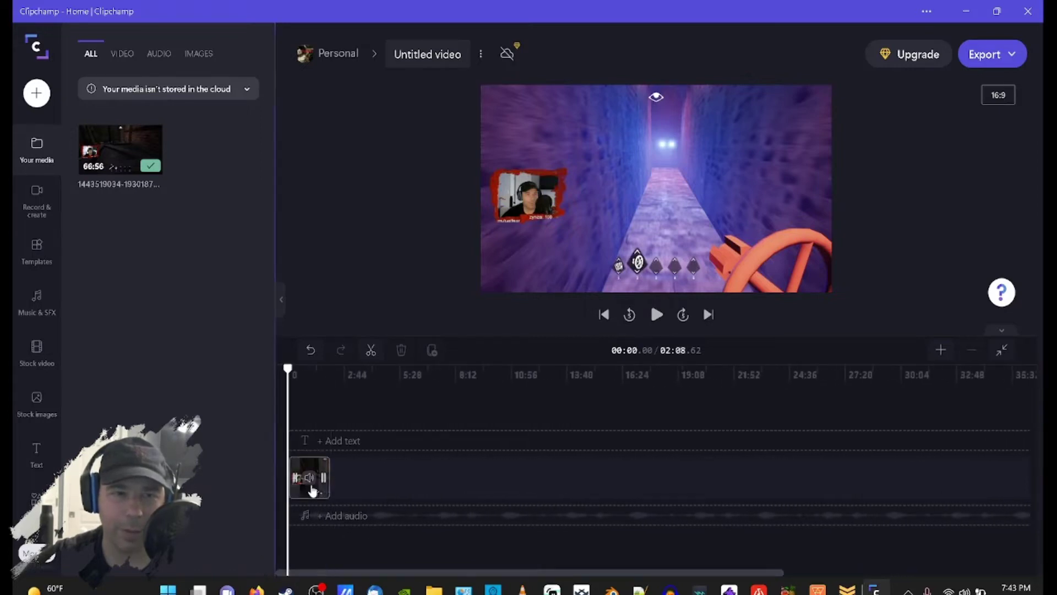
pyautogui.click(311, 476)
pyautogui.scroll(3, 311, 477)
pyautogui.scroll(2, 320, 477)
pyautogui.click(361, 547)
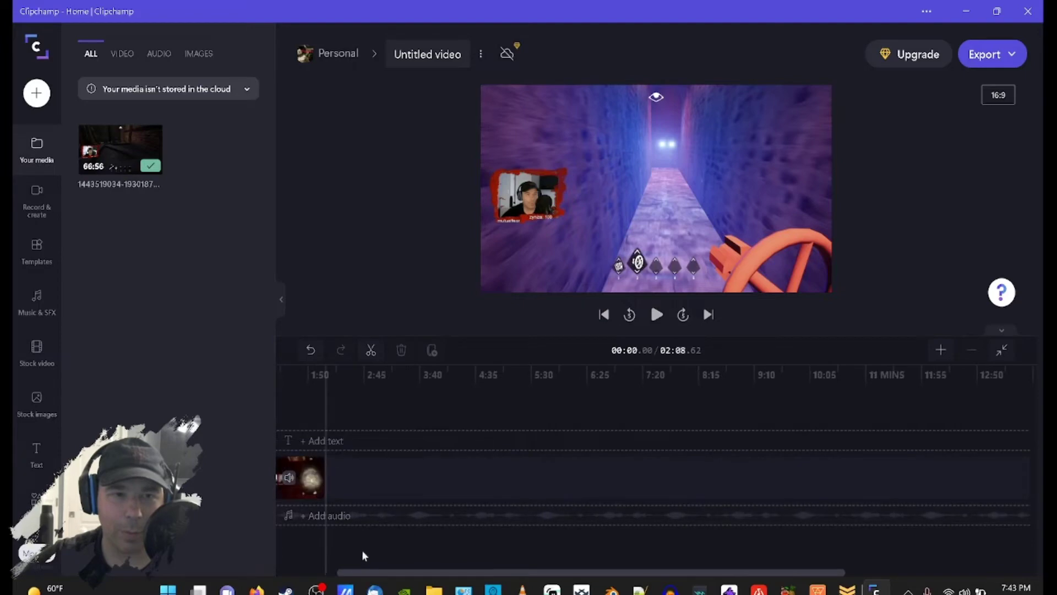
pyautogui.moveTo(366, 572); pyautogui.dragTo(299, 571)
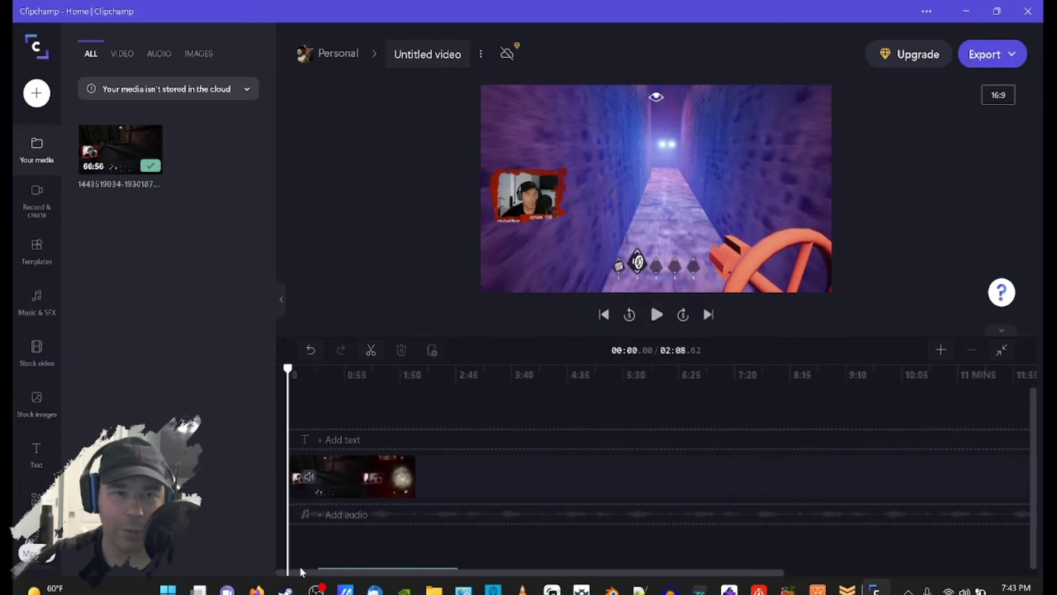
pyautogui.click(291, 386)
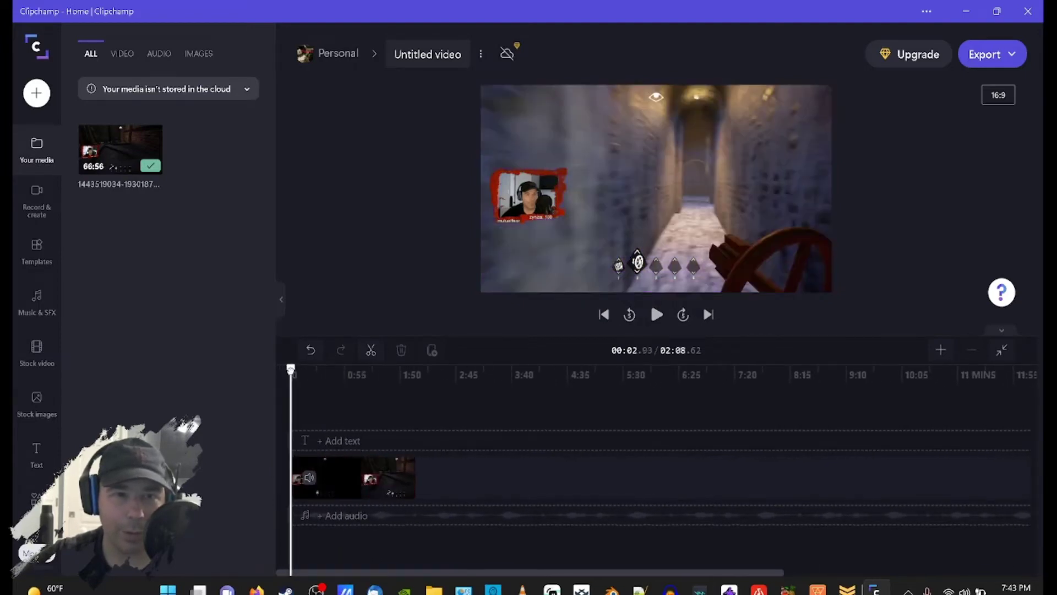
pyautogui.moveTo(291, 370); pyautogui.dragTo(343, 370)
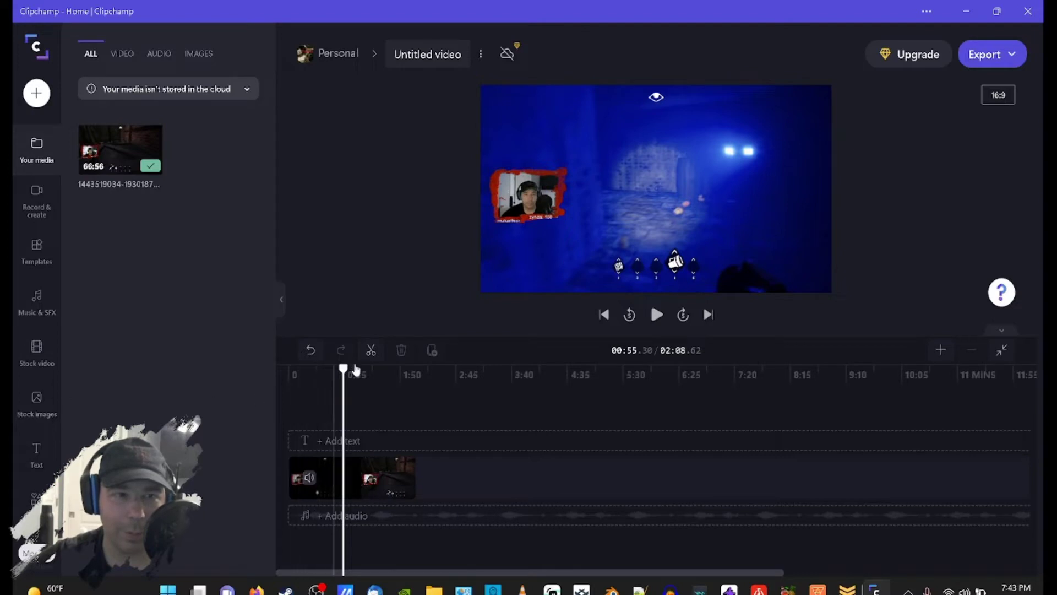
pyautogui.click(377, 361)
pyautogui.click(311, 479)
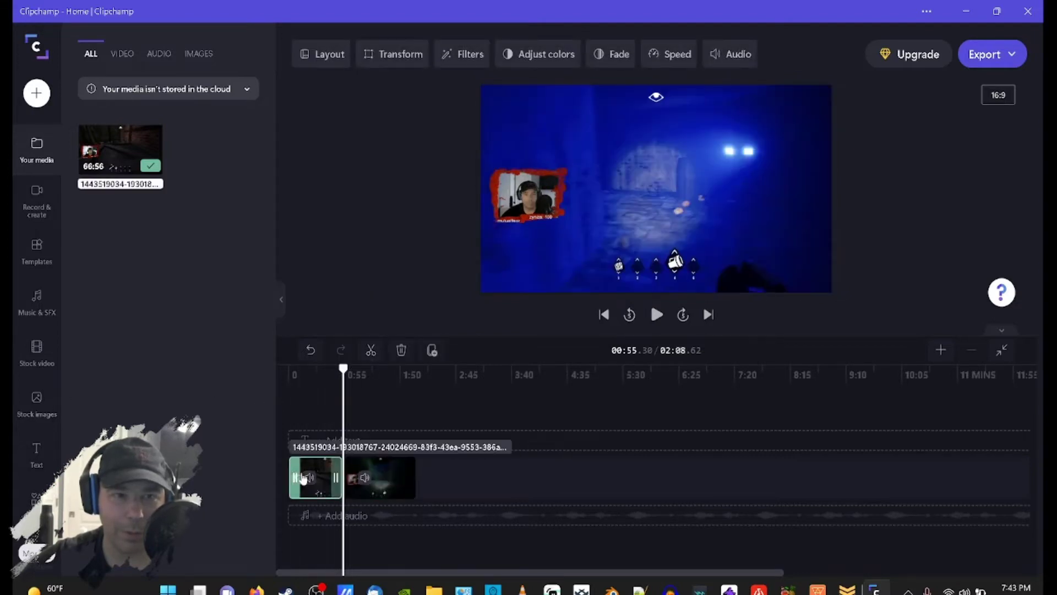
pyautogui.press('Delete')
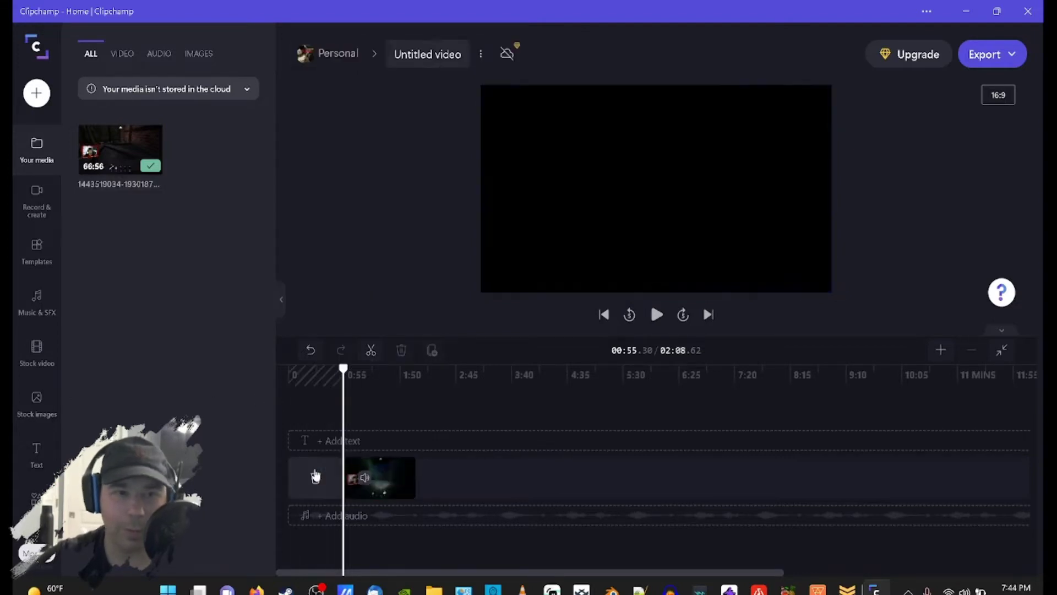
pyautogui.moveTo(346, 466)
pyautogui.mouseDown()
pyautogui.moveTo(287, 468)
pyautogui.moveTo(340, 468)
pyautogui.mouseUp()
pyautogui.moveTo(347, 383); pyautogui.dragTo(289, 384)
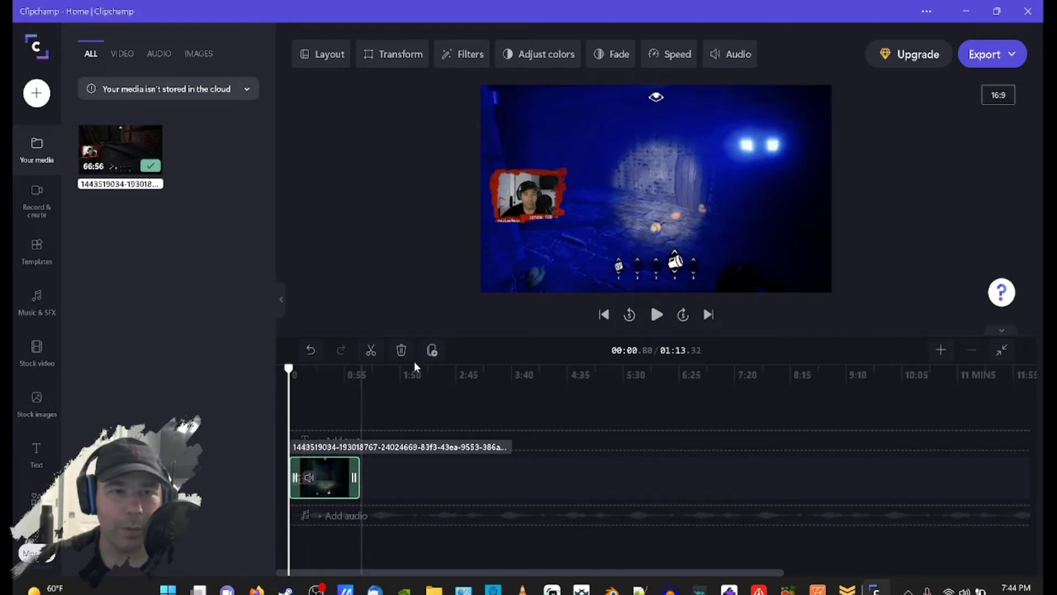
# Set the video's aspect ratio to 9:16 portrait.
pyautogui.click(1006, 103)
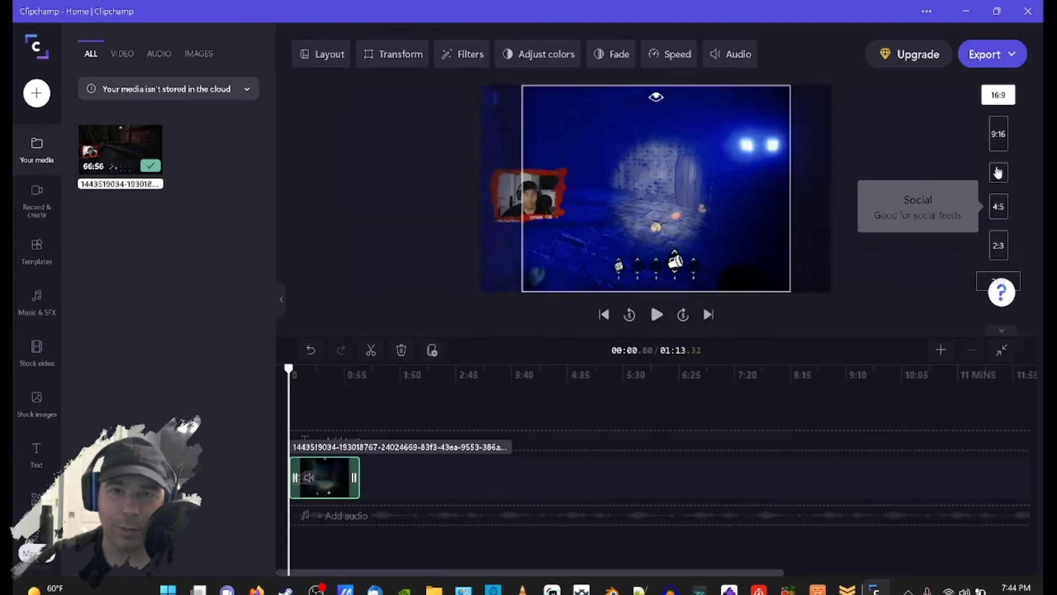
pyautogui.click(998, 140)
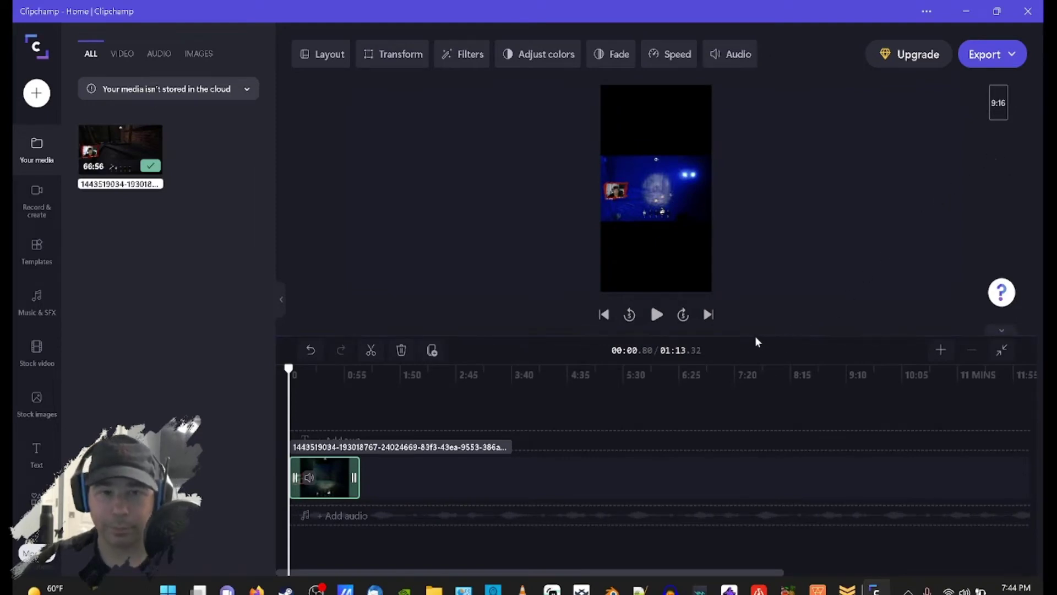
pyautogui.click(997, 112)
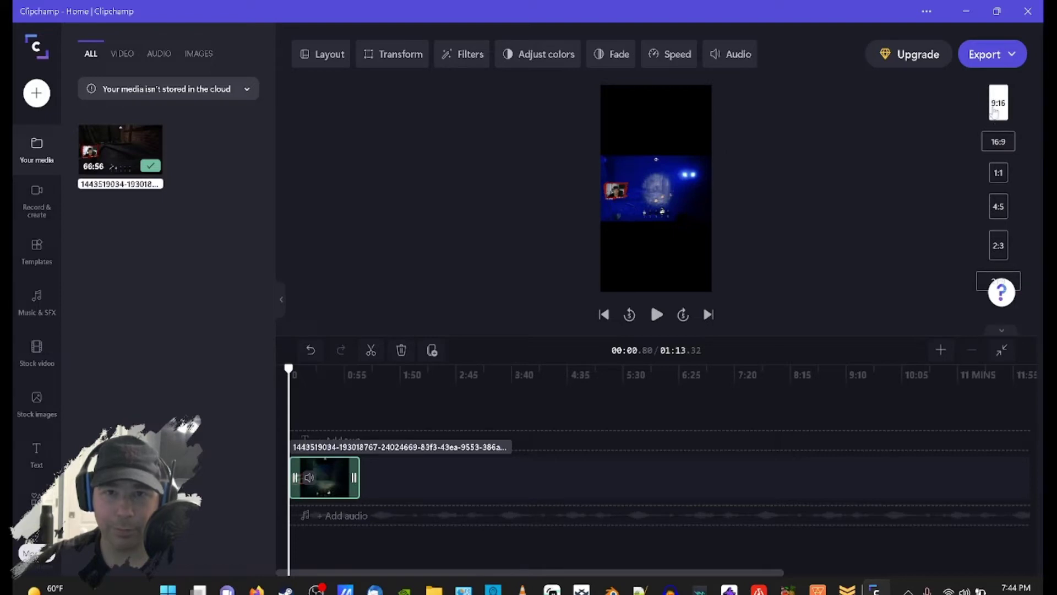
pyautogui.click(998, 142)
pyautogui.click(998, 102)
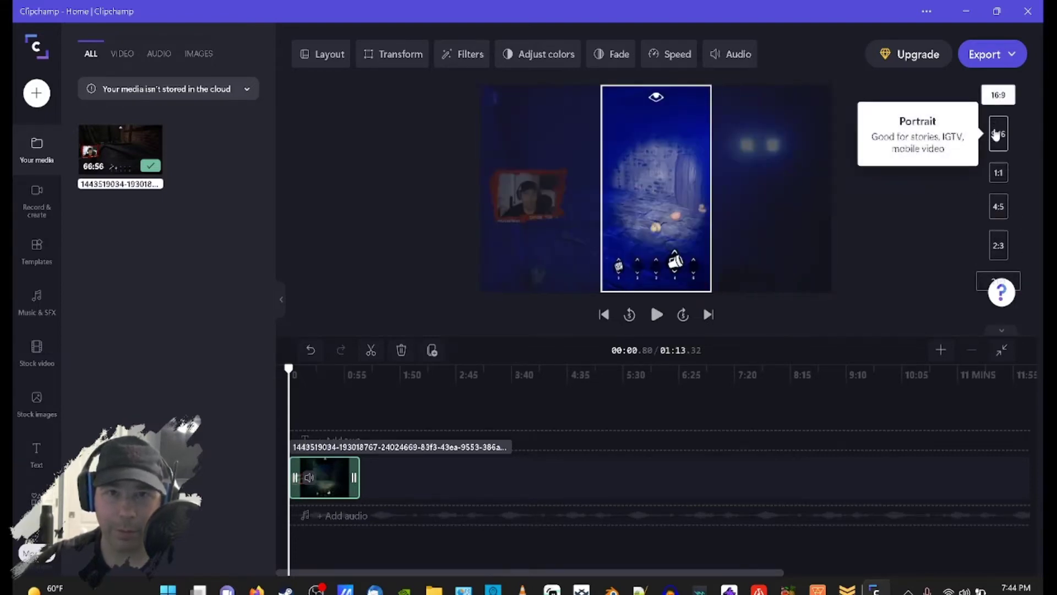
pyautogui.click(997, 133)
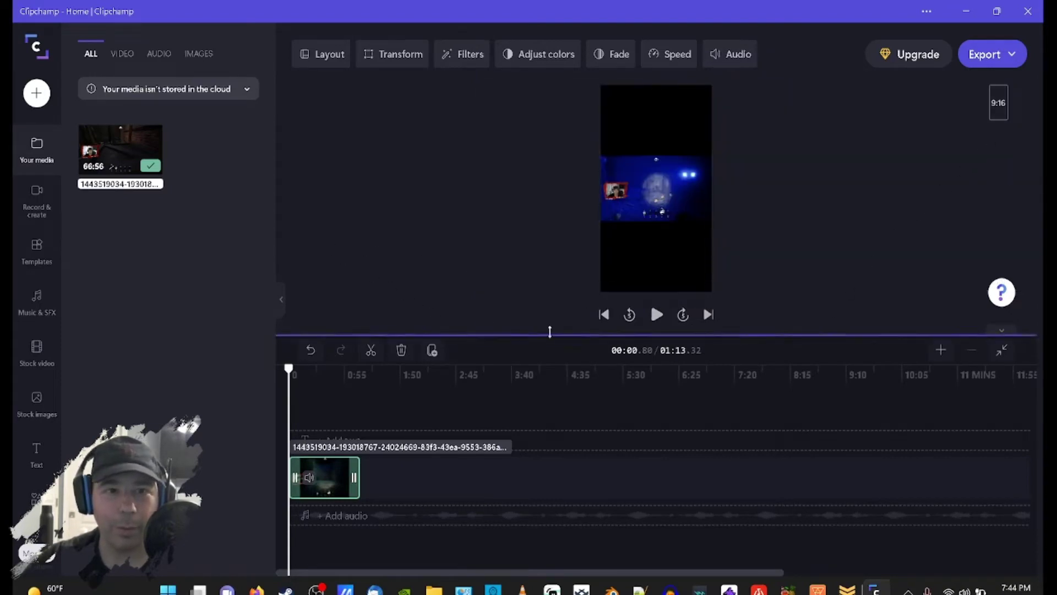
# Duplicate the trimmed clip twice and stack the copies on separate tracks, aligned with the original at the timeline's start.
pyautogui.moveTo(554, 332); pyautogui.dragTo(559, 427)
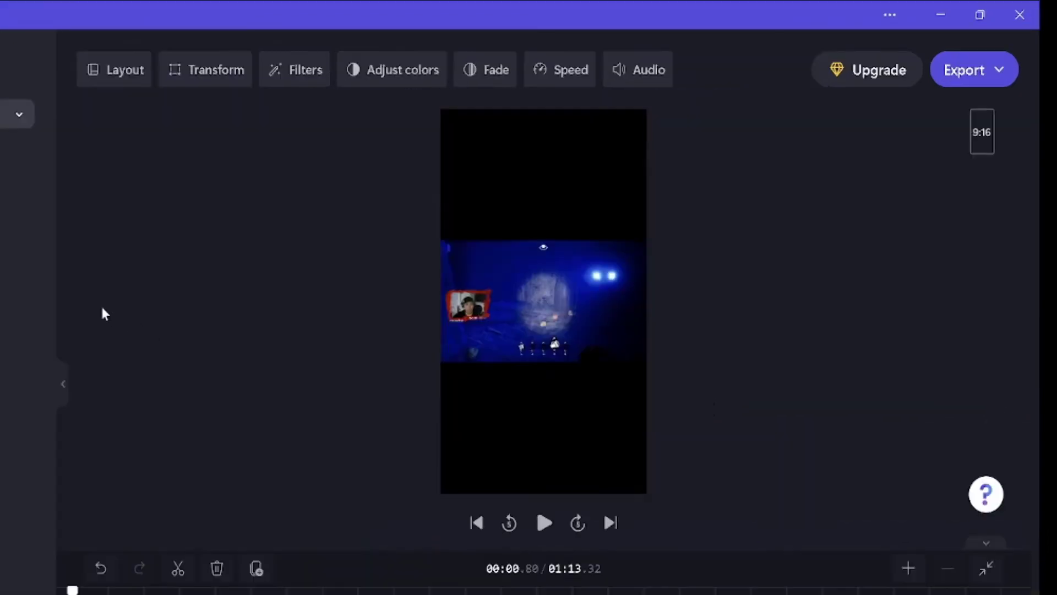
pyautogui.moveTo(54, 292); pyautogui.dragTo(1, 298)
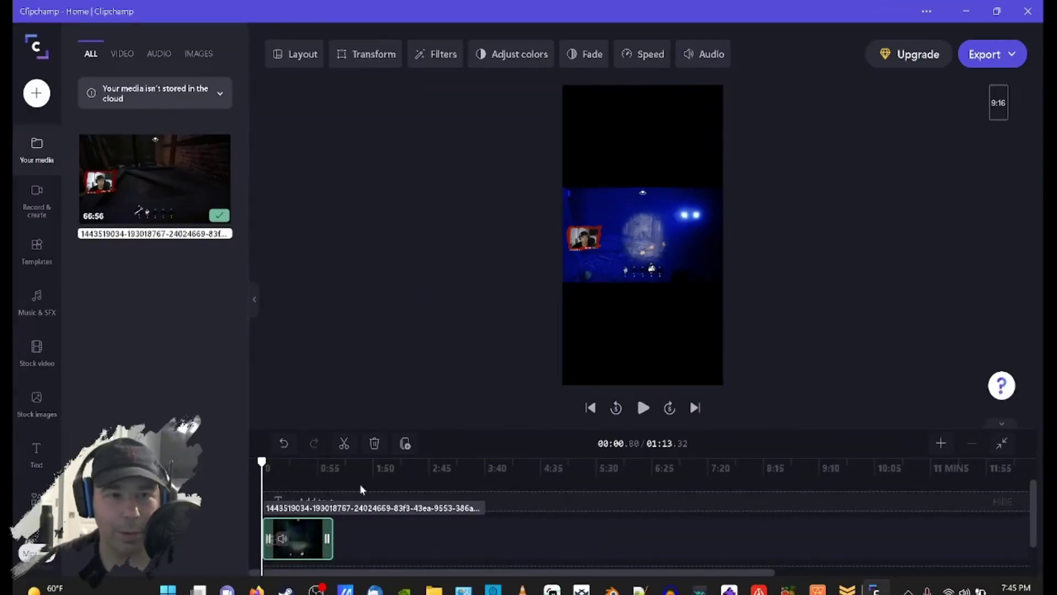
pyautogui.click(407, 446)
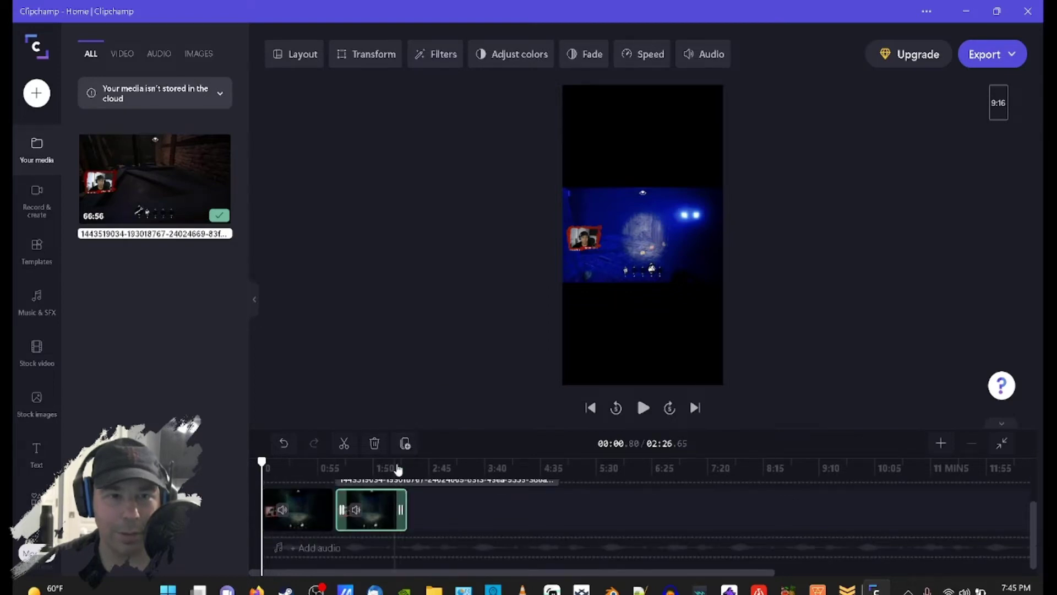
pyautogui.click(405, 443)
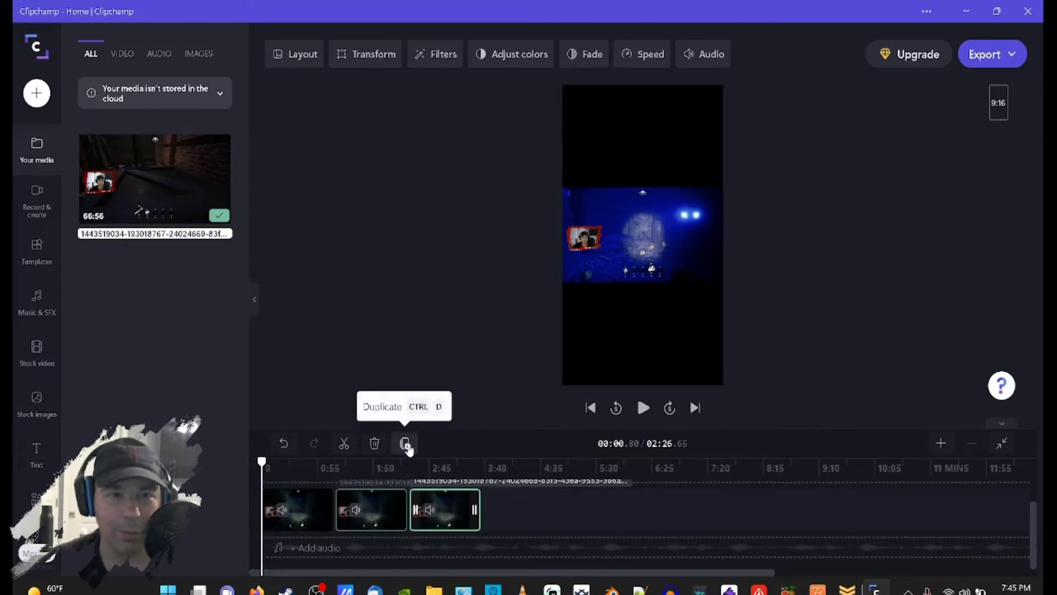
pyautogui.click(382, 527)
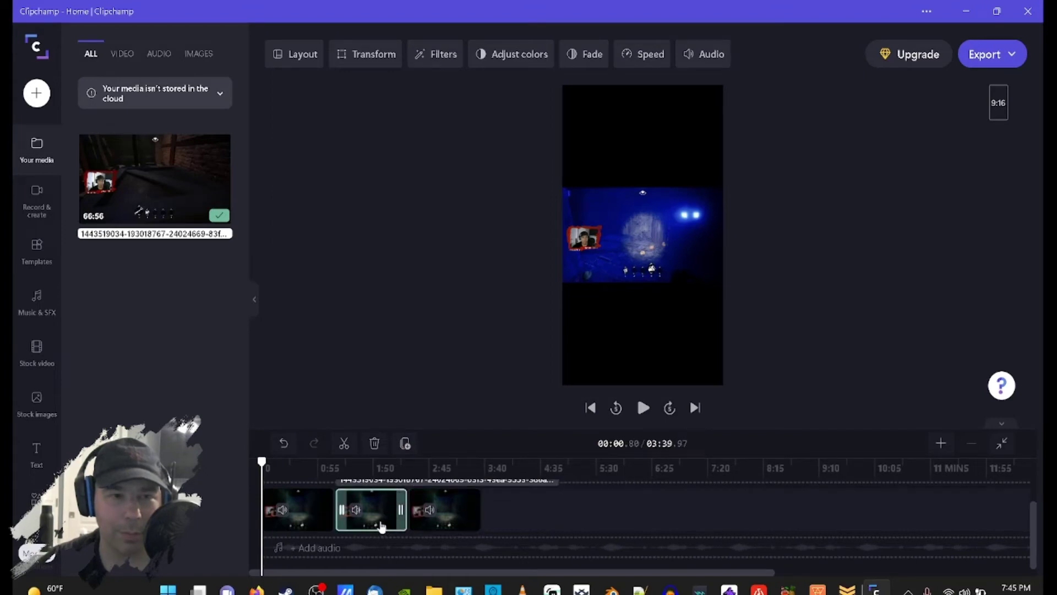
pyautogui.moveTo(382, 527); pyautogui.dragTo(291, 488)
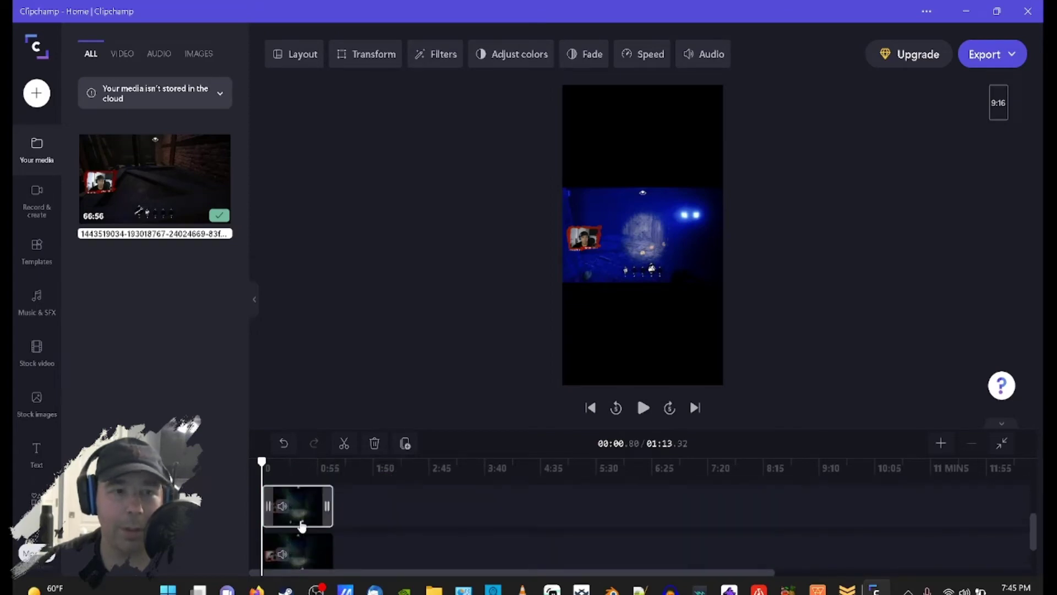
# Enlarge one of the stacked clip copies in the preview well beyond the portrait frame.
pyautogui.click(283, 531)
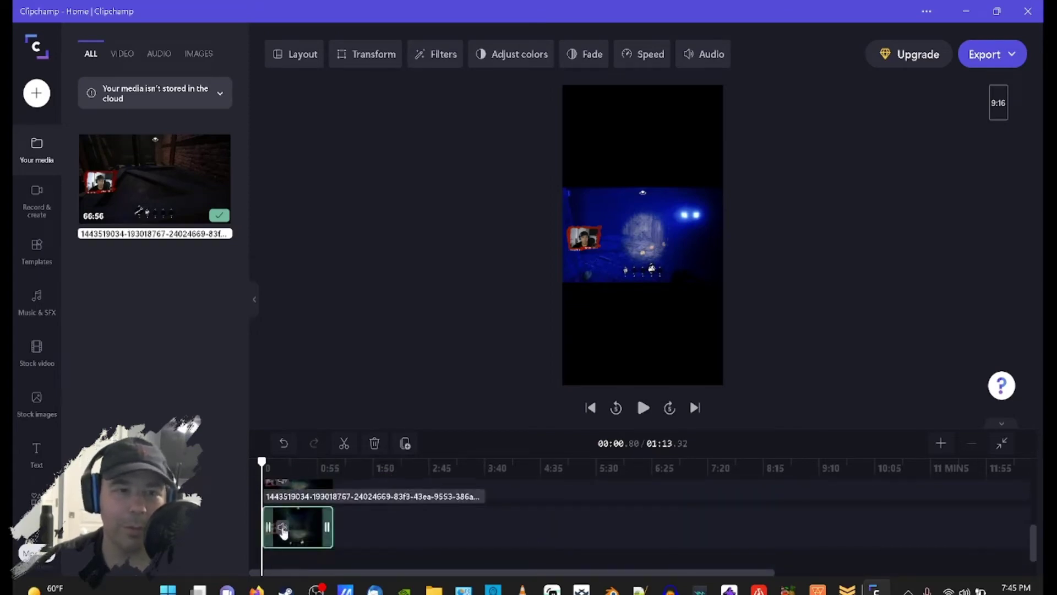
pyautogui.click(280, 496)
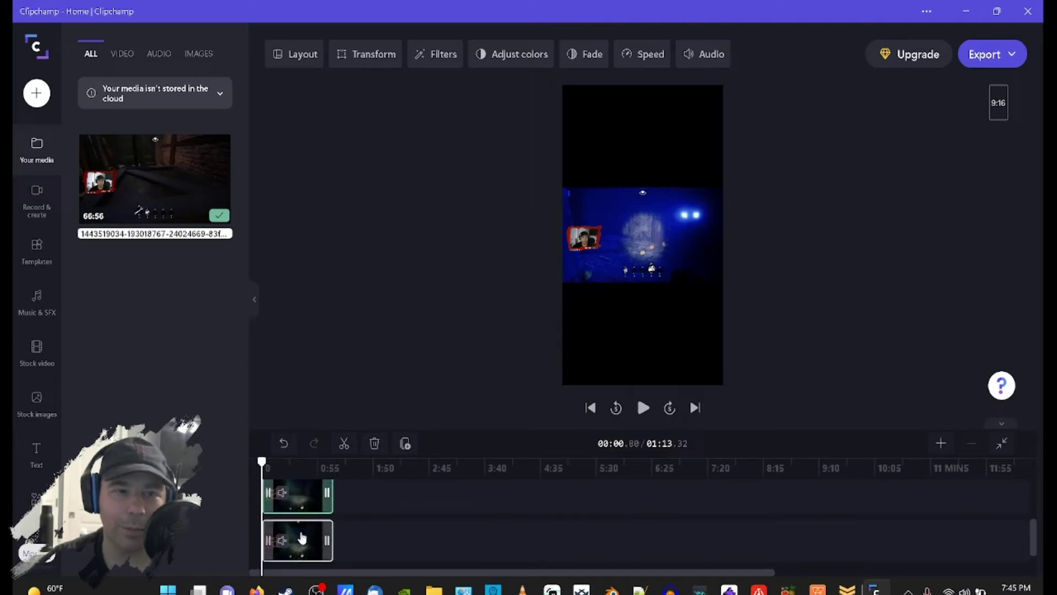
pyautogui.click(301, 537)
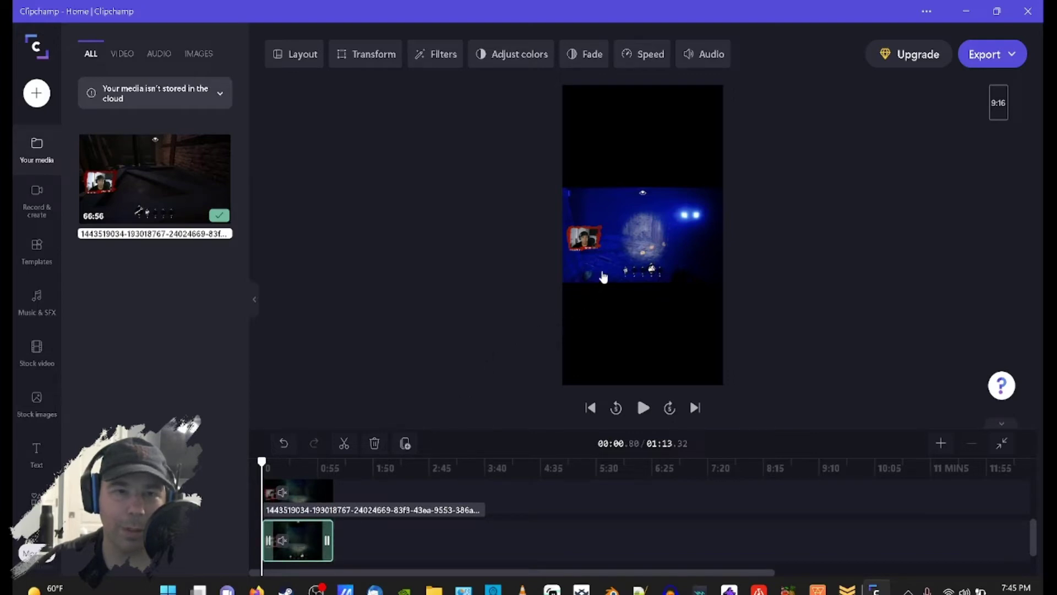
pyautogui.click(609, 259)
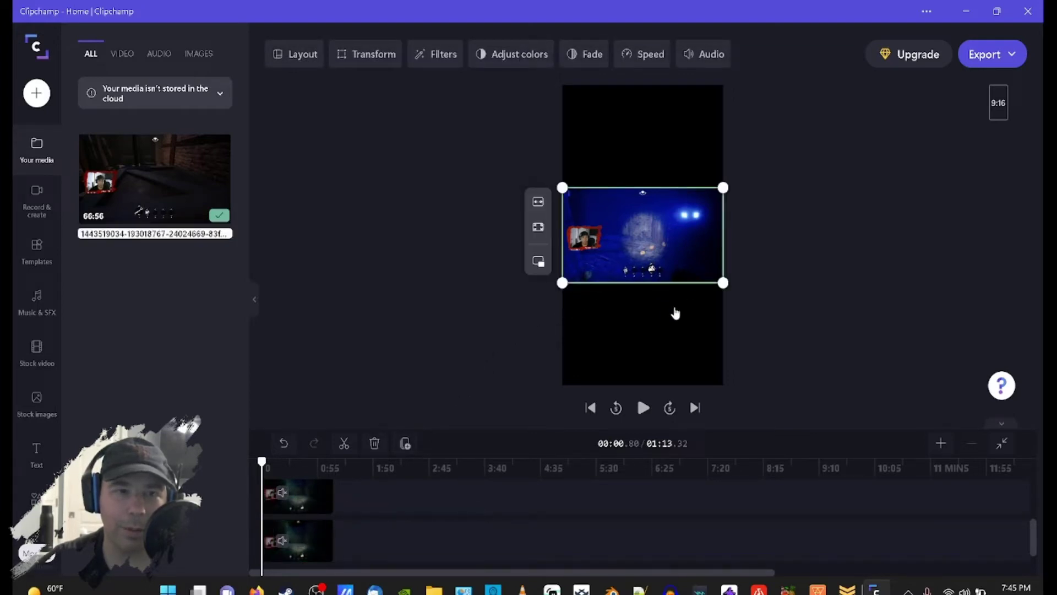
pyautogui.moveTo(723, 283); pyautogui.dragTo(920, 495)
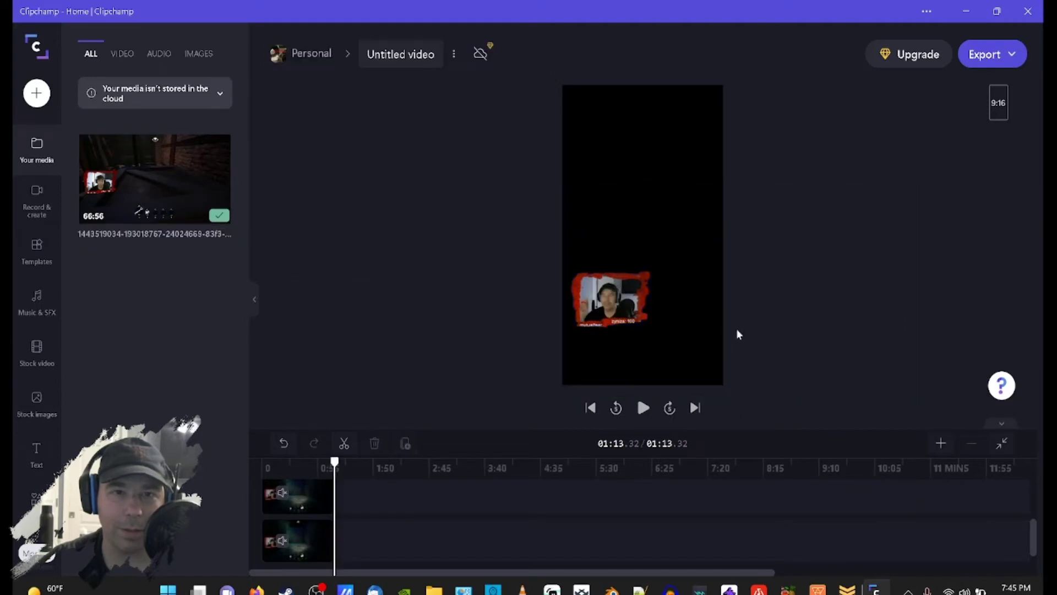
# Set the clip on the lowest track to Auto fit and then Crop to fill, so it covers the 9:16 frame as the background.
pyautogui.click(306, 536)
pyautogui.scroll(-1, 307, 527)
pyautogui.click(307, 527)
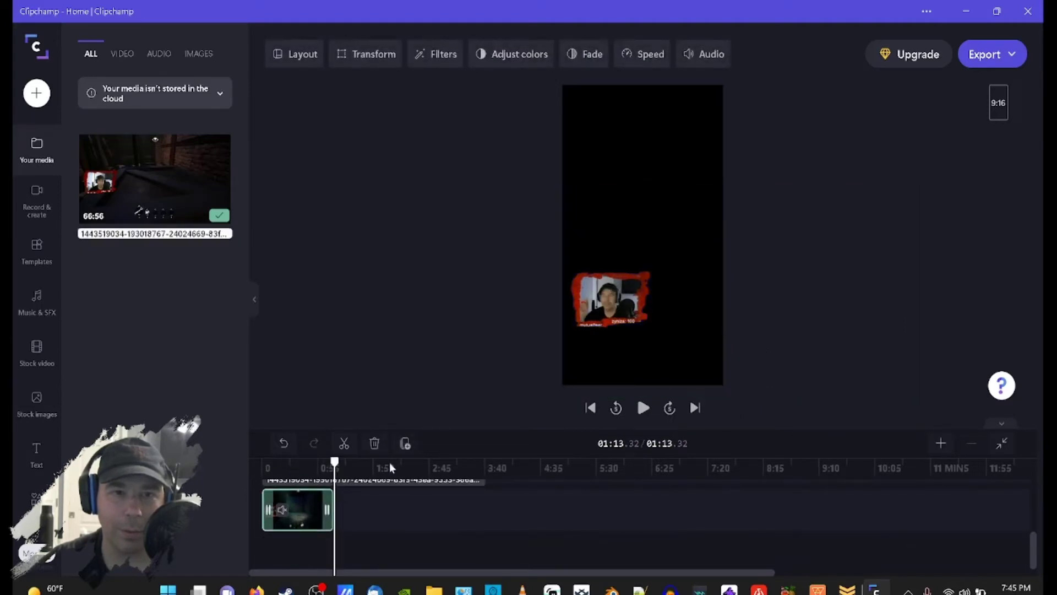
pyautogui.moveTo(333, 473); pyautogui.dragTo(318, 467)
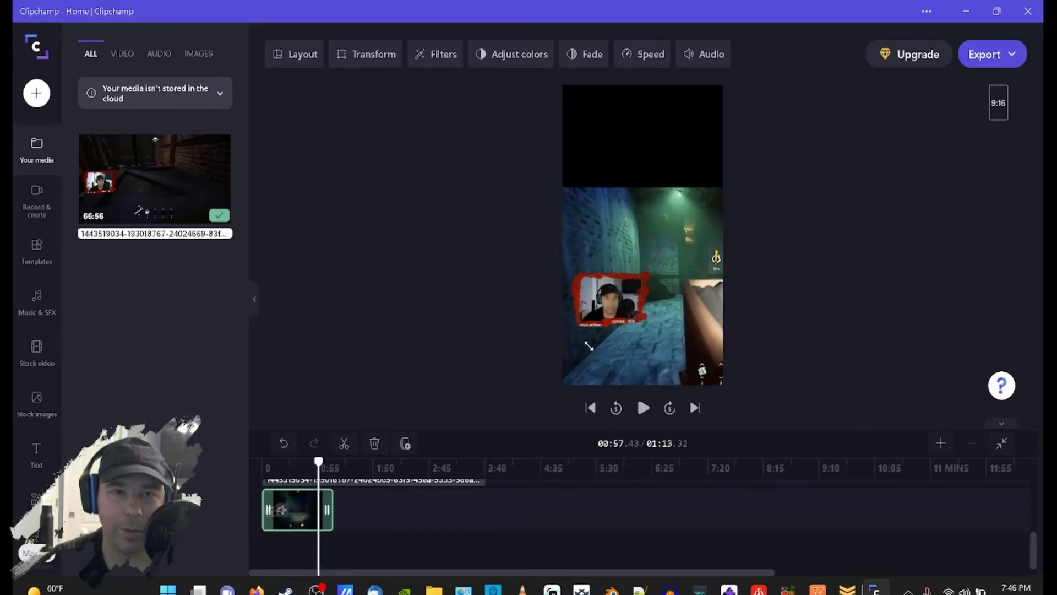
pyautogui.click(621, 338)
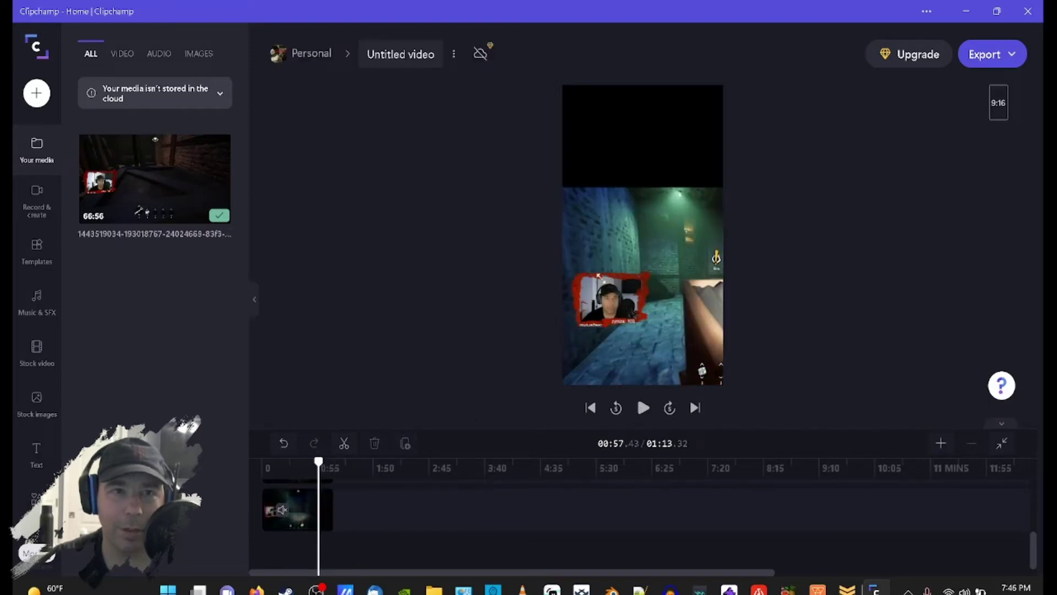
pyautogui.click(300, 507)
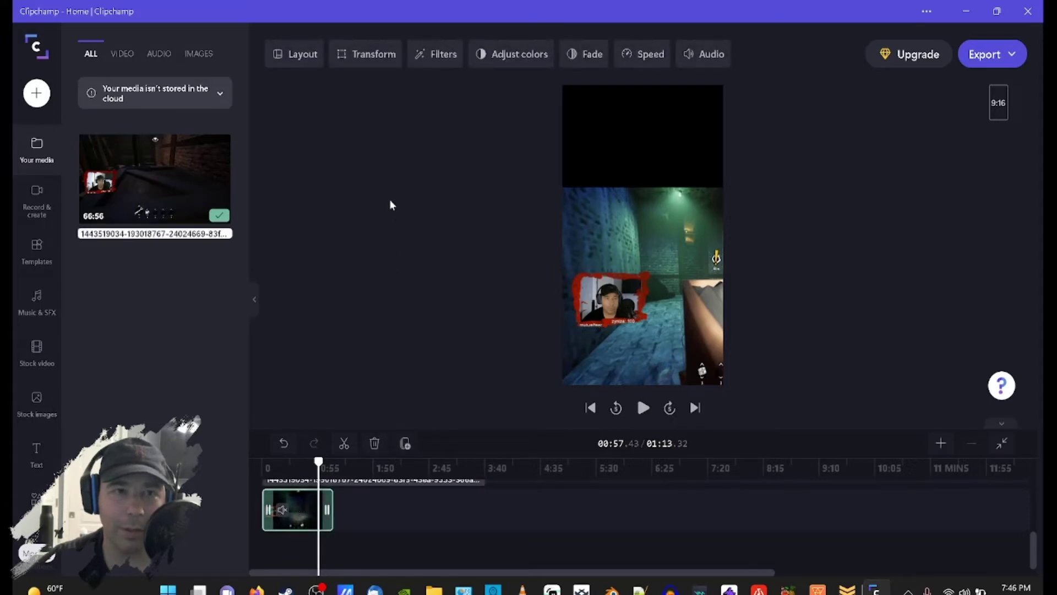
pyautogui.click(363, 67)
pyautogui.click(358, 119)
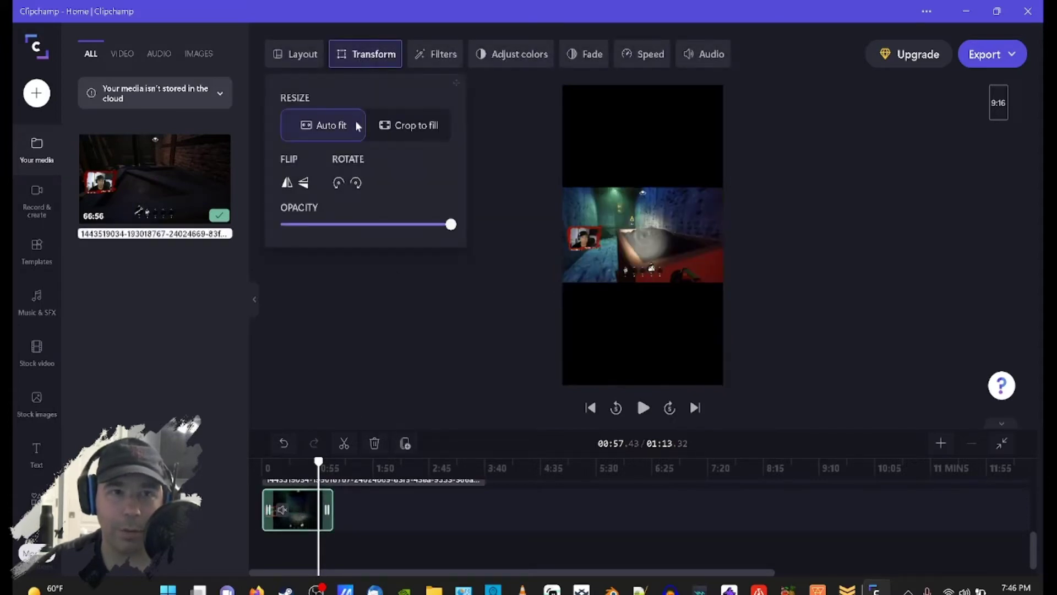
pyautogui.click(402, 130)
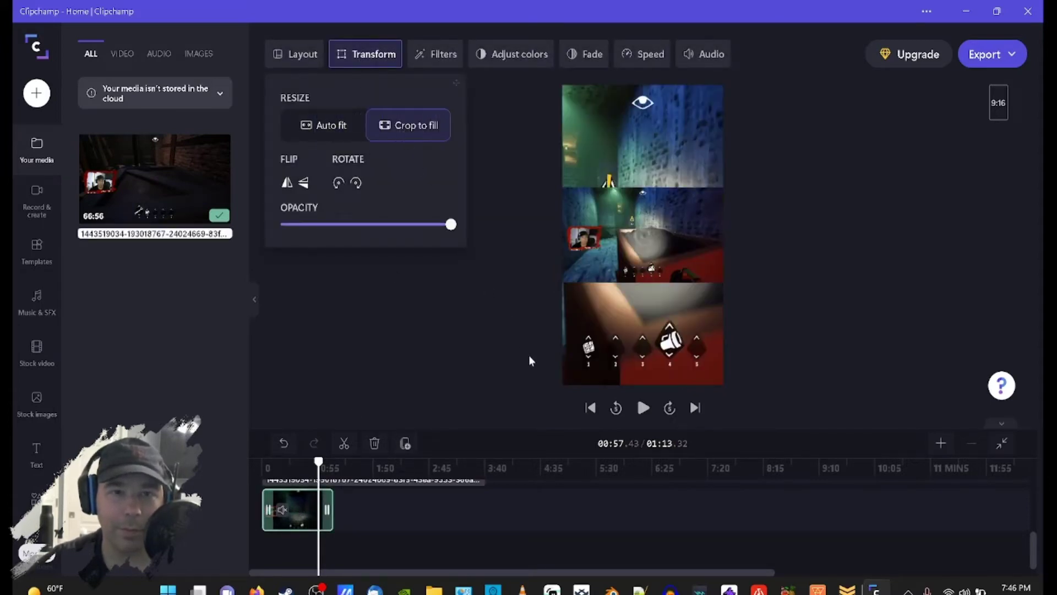
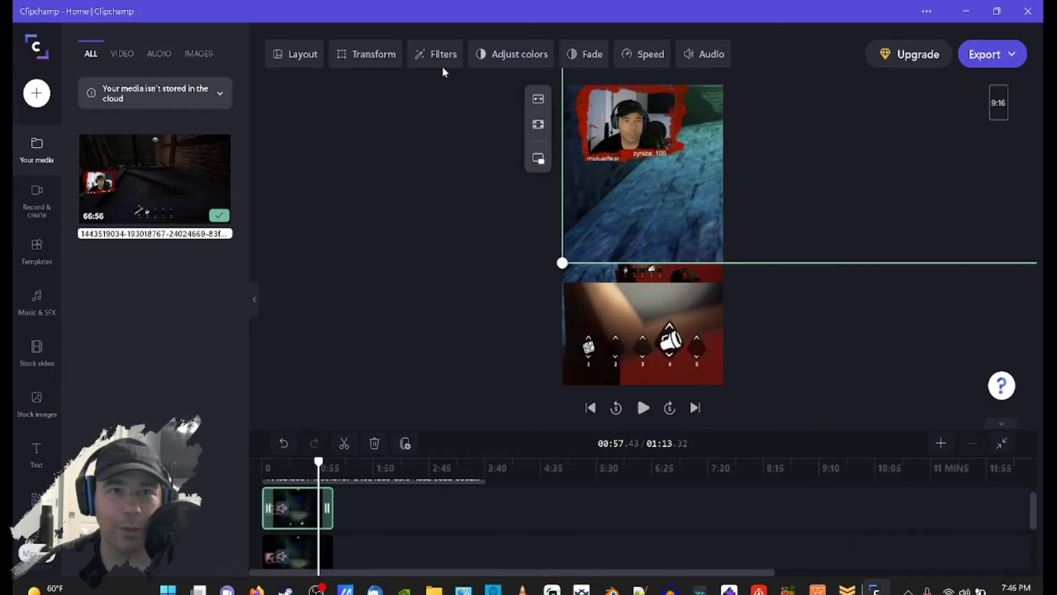
# Reset the enlarged clip on the uppermost track to Auto fit.
pyautogui.click(428, 57)
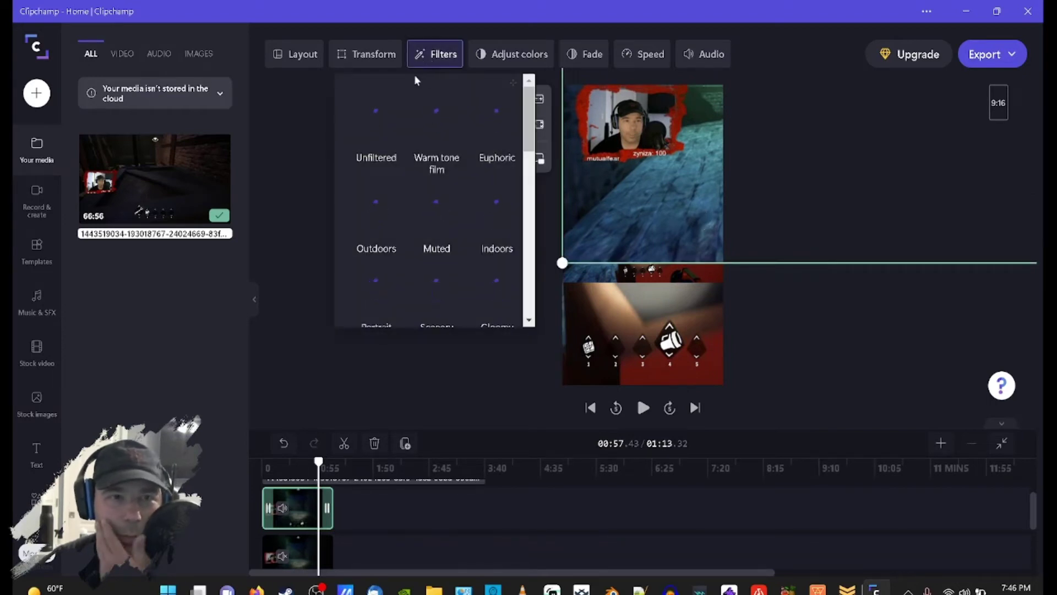
pyautogui.click(373, 63)
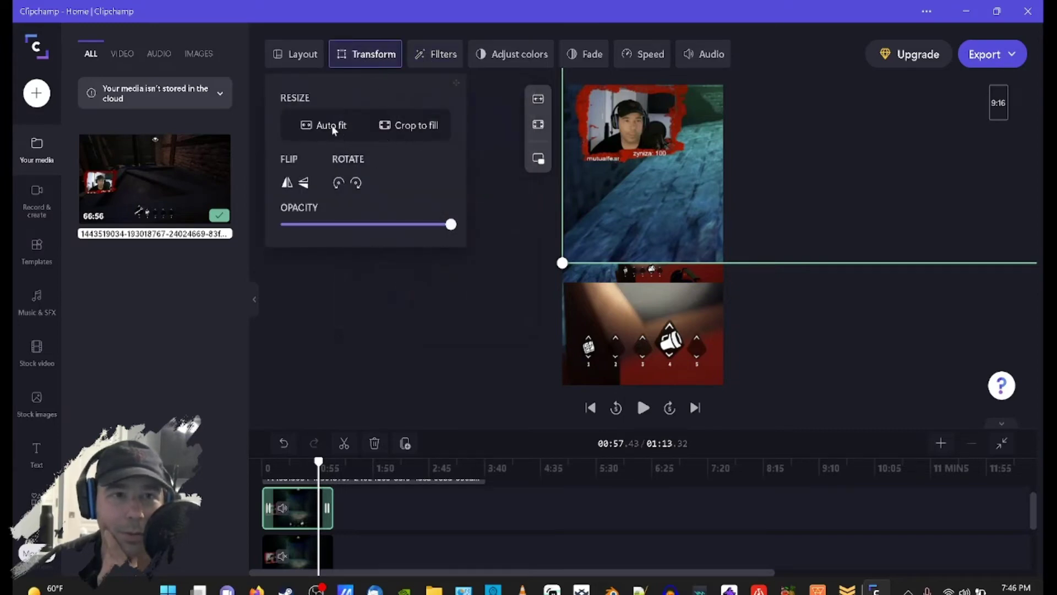
pyautogui.click(334, 129)
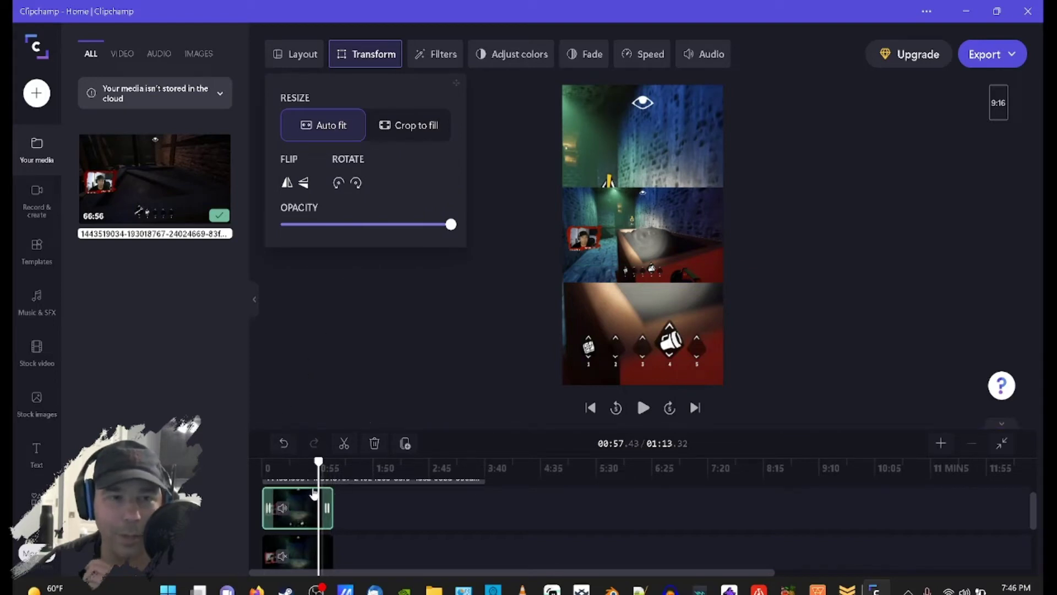
pyautogui.scroll(1, 292, 515)
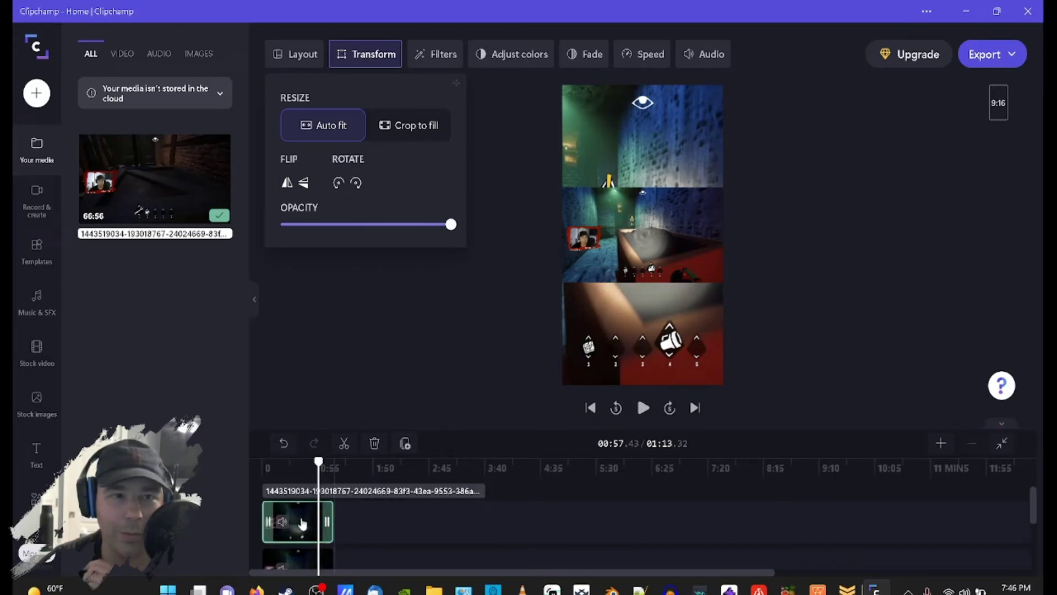
pyautogui.scroll(1, 302, 526)
pyautogui.scroll(-1, 302, 526)
pyautogui.click(553, 335)
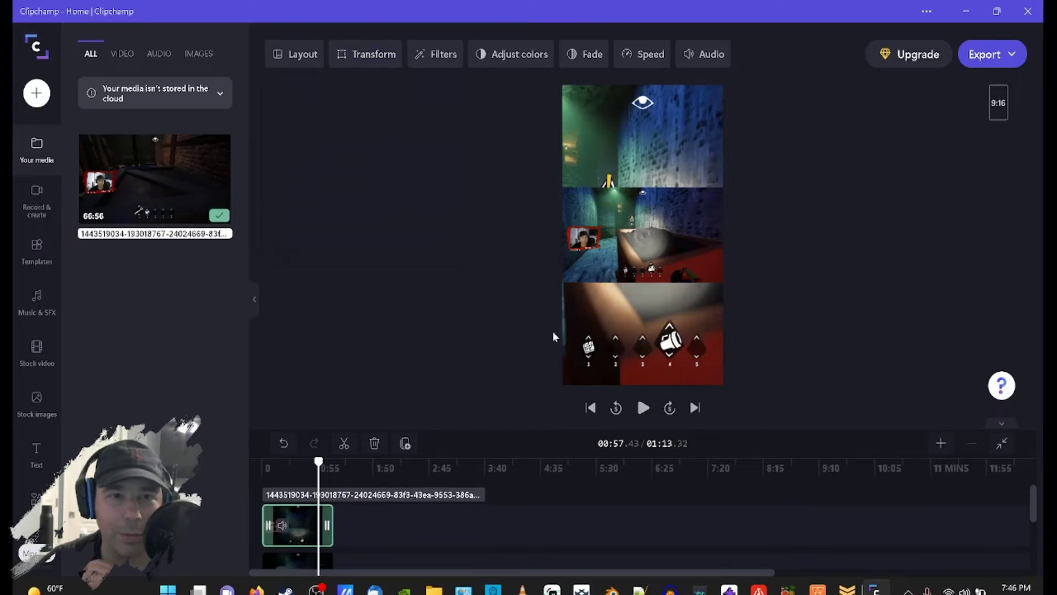
# Select the layers in the preview and timeline to identify which clip each one belongs to.
pyautogui.click(621, 216)
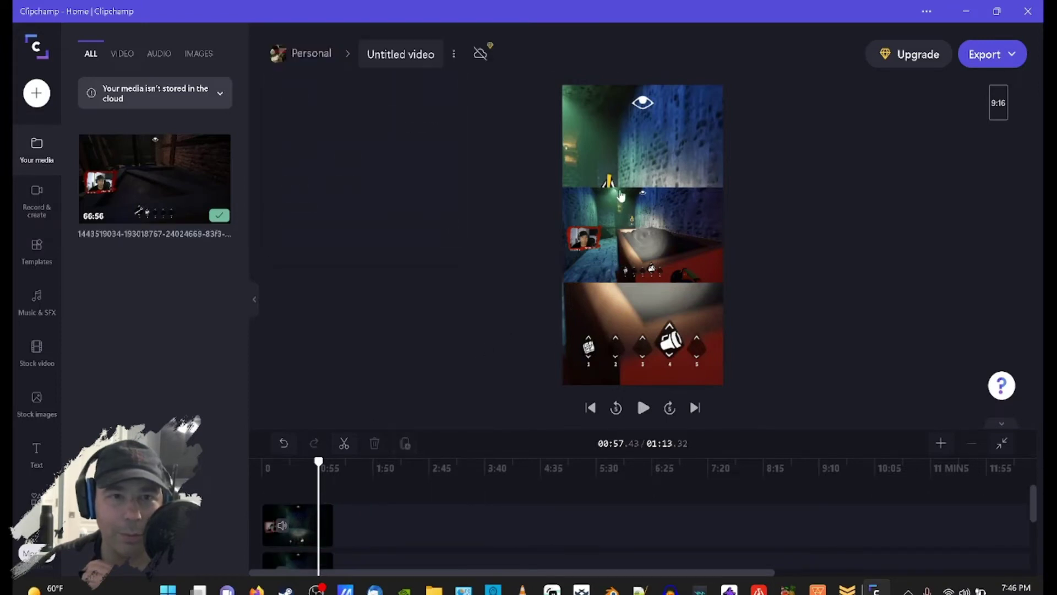
pyautogui.click(617, 164)
pyautogui.moveTo(618, 233); pyautogui.dragTo(618, 223)
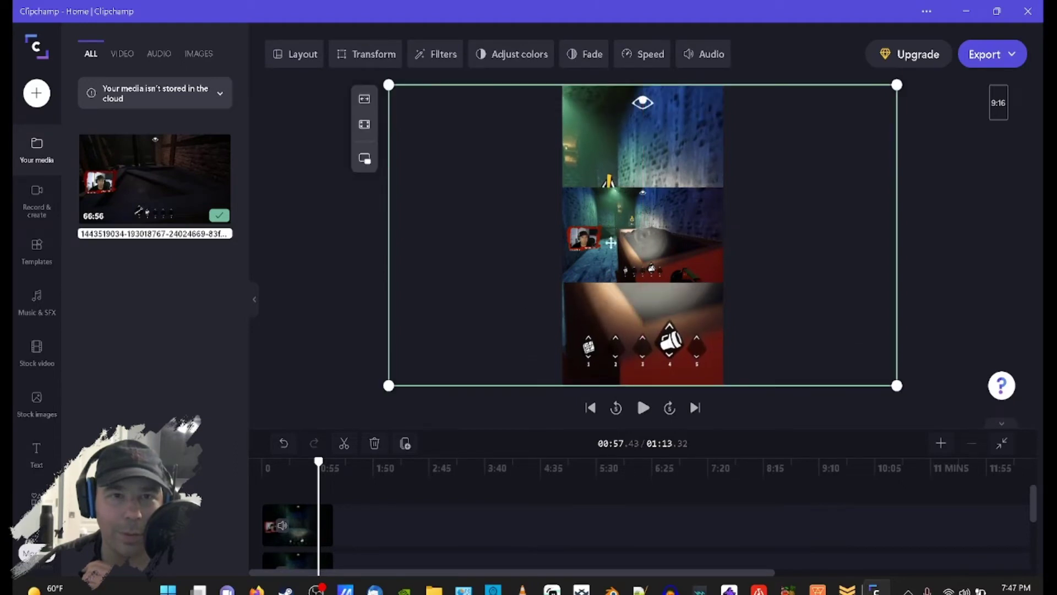
pyautogui.click(306, 514)
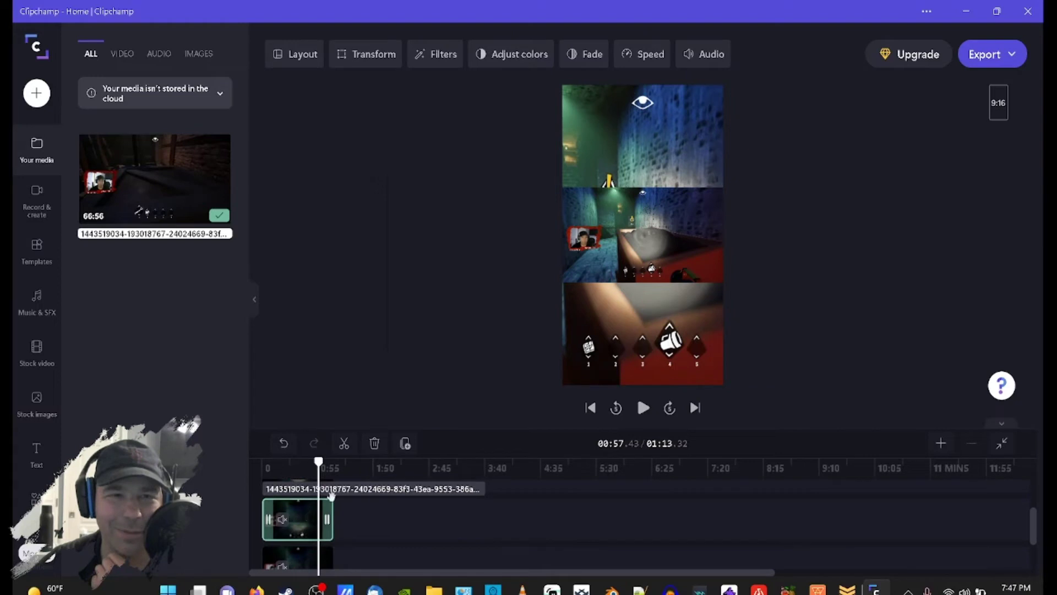
pyautogui.press('Escape')
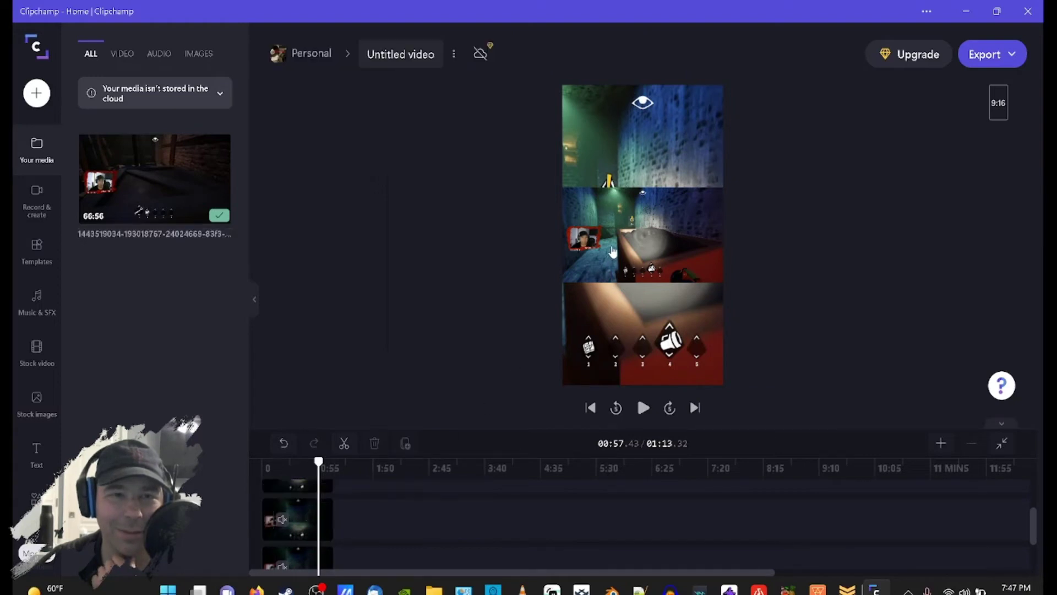
pyautogui.click(608, 227)
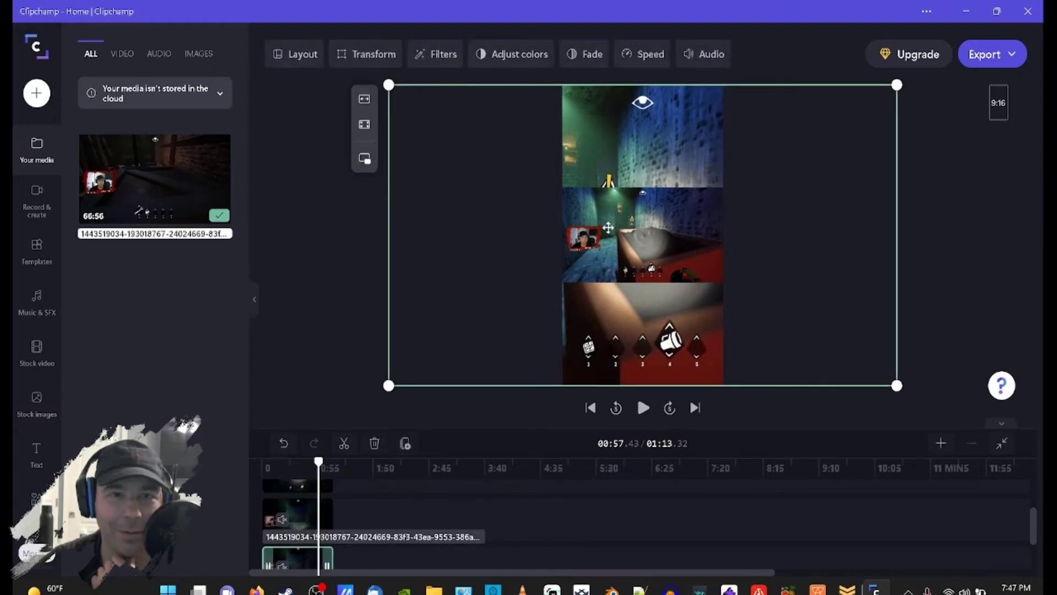
pyautogui.scroll(-2, 340, 486)
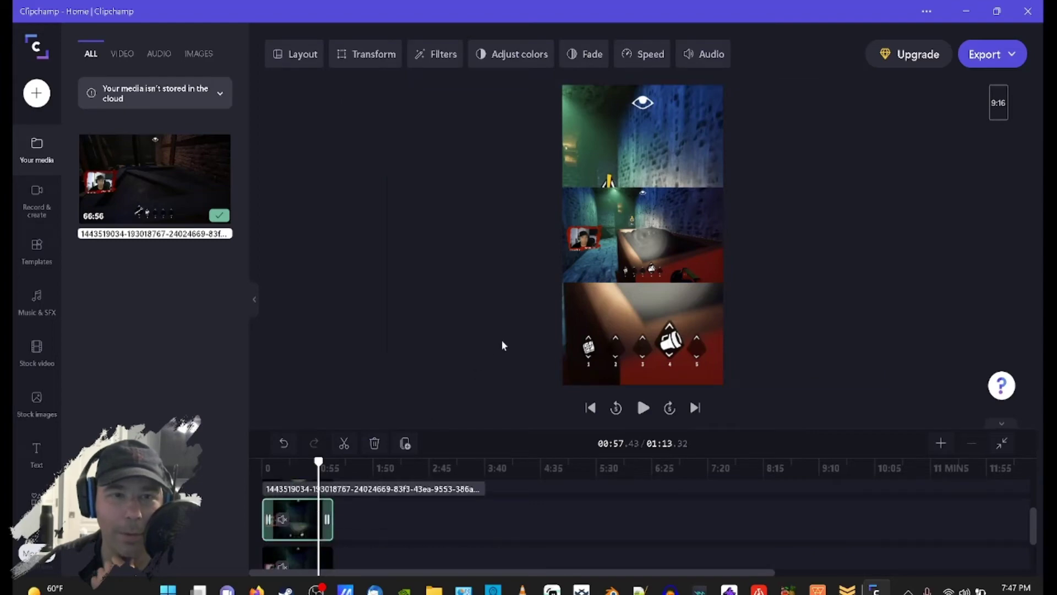
# Move the uppermost fitted clip to the top edge of the portrait frame and enlarge it past the frame's right edge.
pyautogui.click(597, 256)
pyautogui.moveTo(600, 245); pyautogui.dragTo(618, 146)
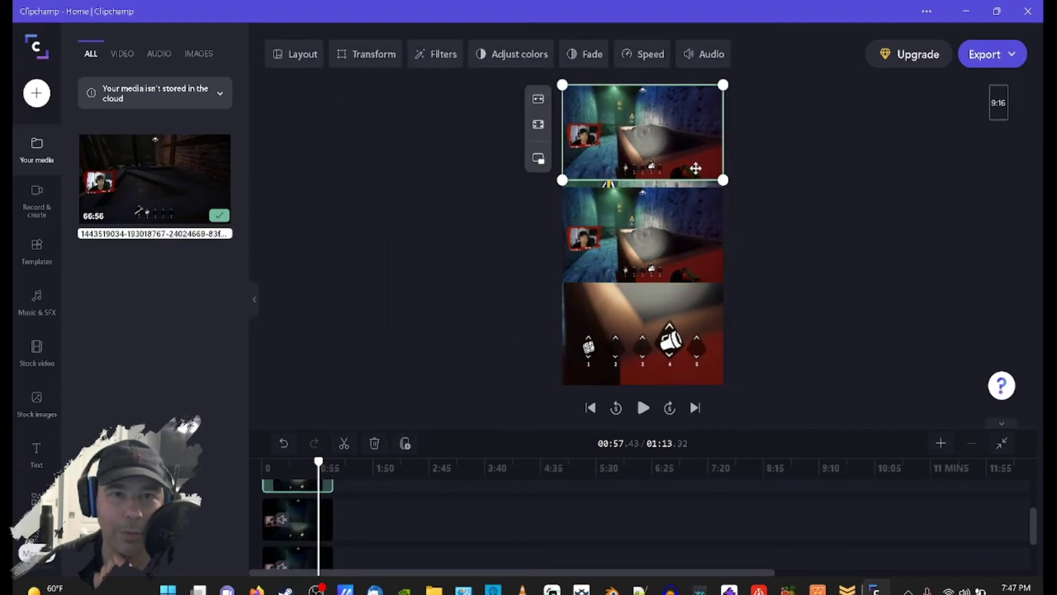
pyautogui.moveTo(723, 180); pyautogui.dragTo(821, 288)
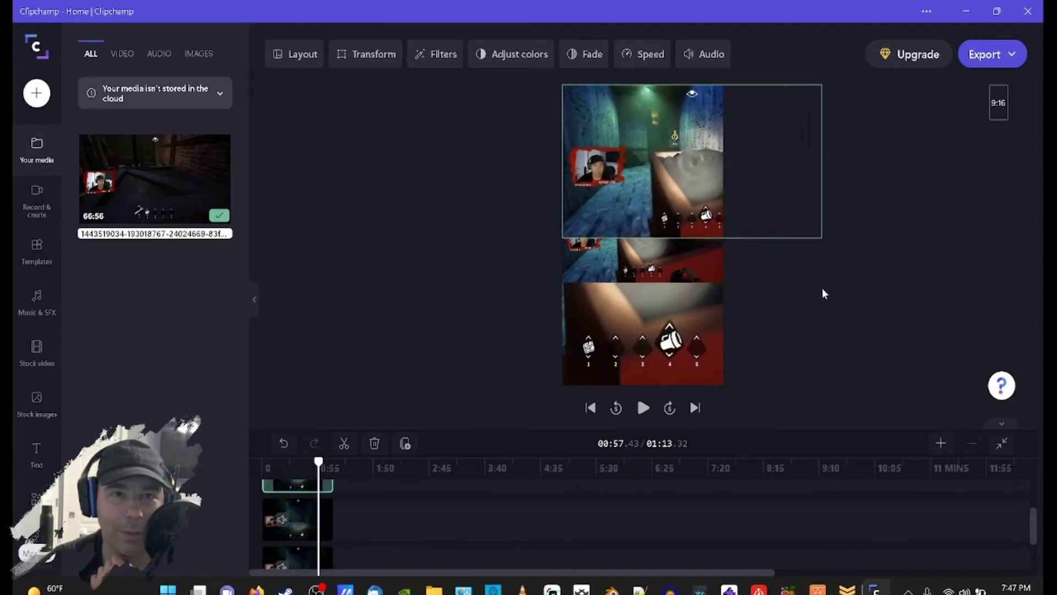
pyautogui.click(821, 289)
pyautogui.click(708, 199)
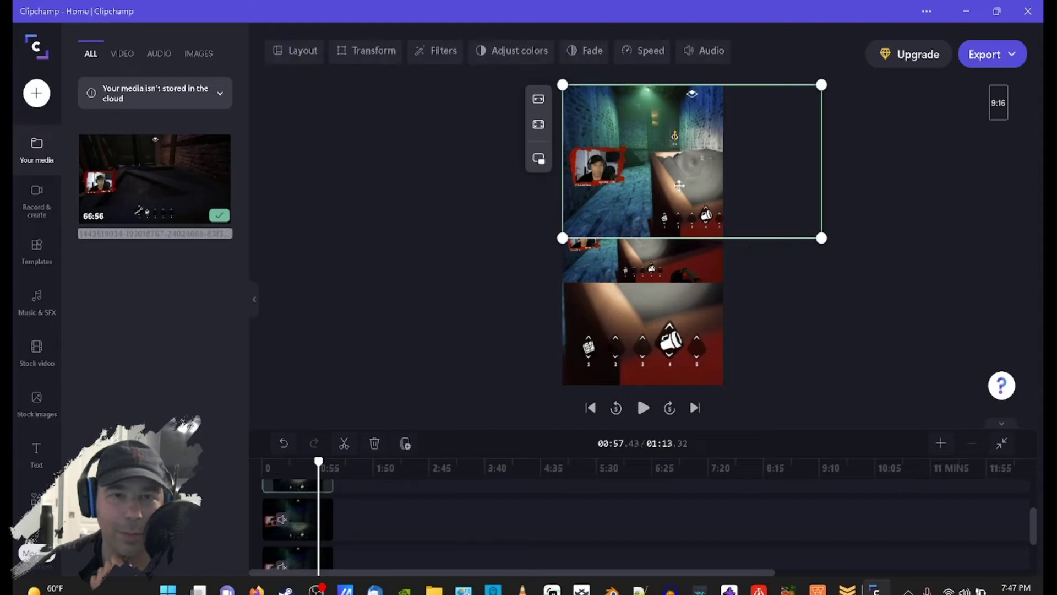
pyautogui.moveTo(820, 239); pyautogui.dragTo(907, 280)
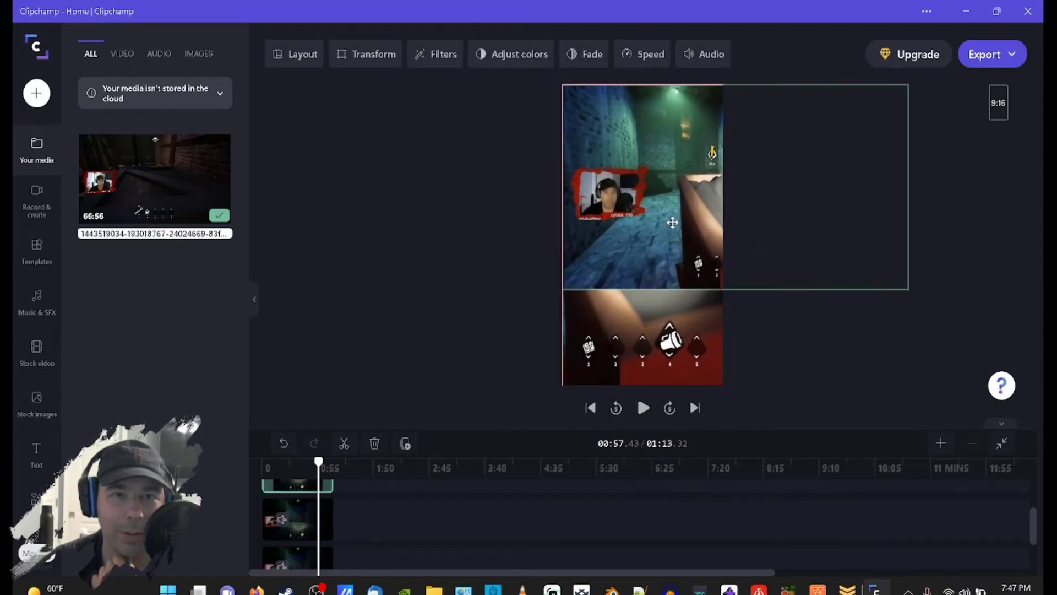
# Further enlarge and reposition the uppermost clip until its webcam overlay fills the upper third of the portrait frame.
pyautogui.moveTo(676, 236); pyautogui.dragTo(687, 182)
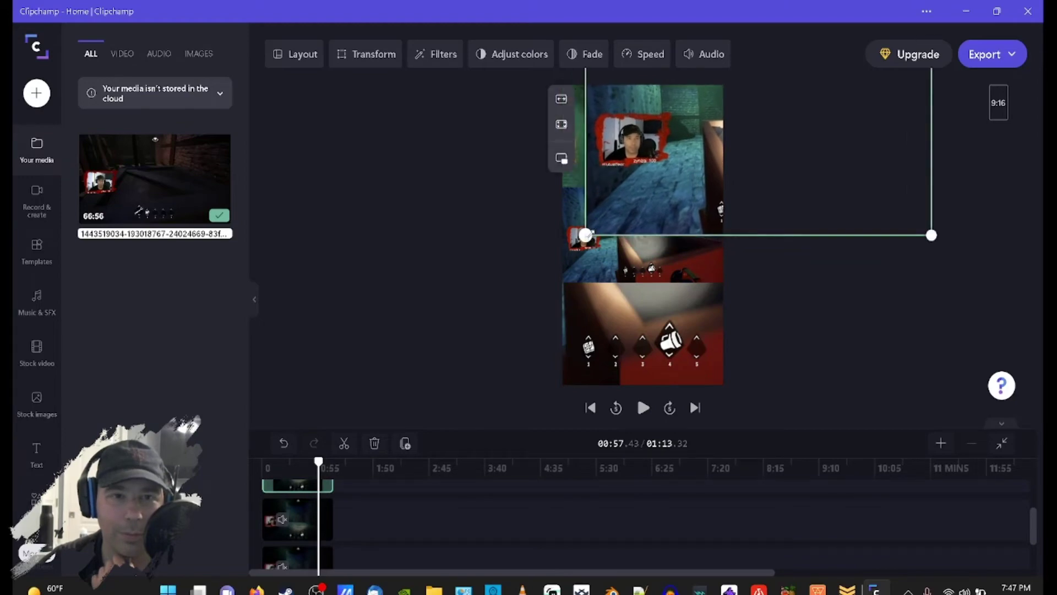
pyautogui.moveTo(586, 235); pyautogui.dragTo(558, 250)
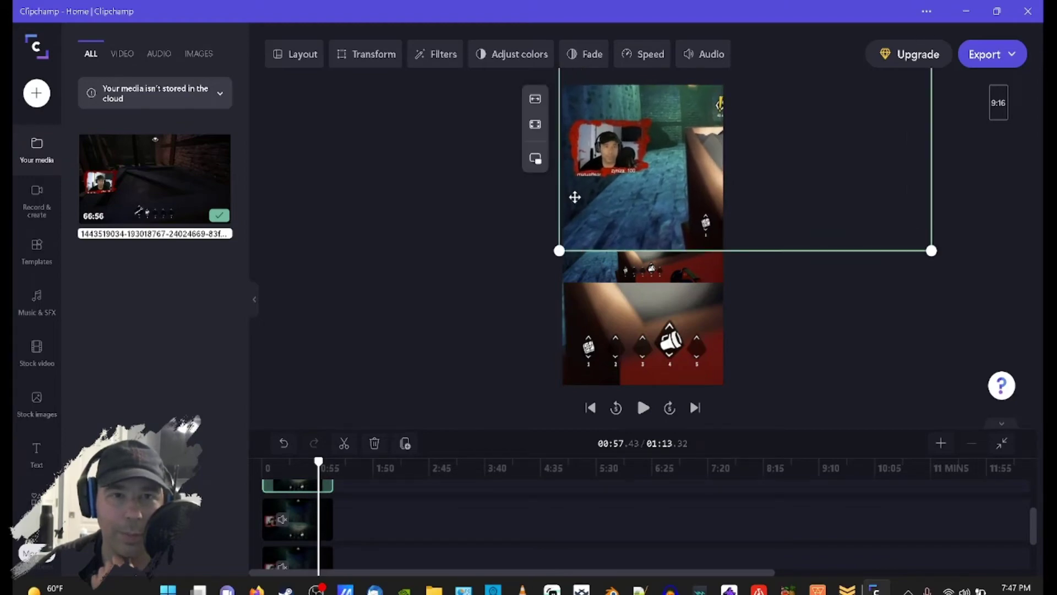
pyautogui.moveTo(575, 197); pyautogui.dragTo(604, 192)
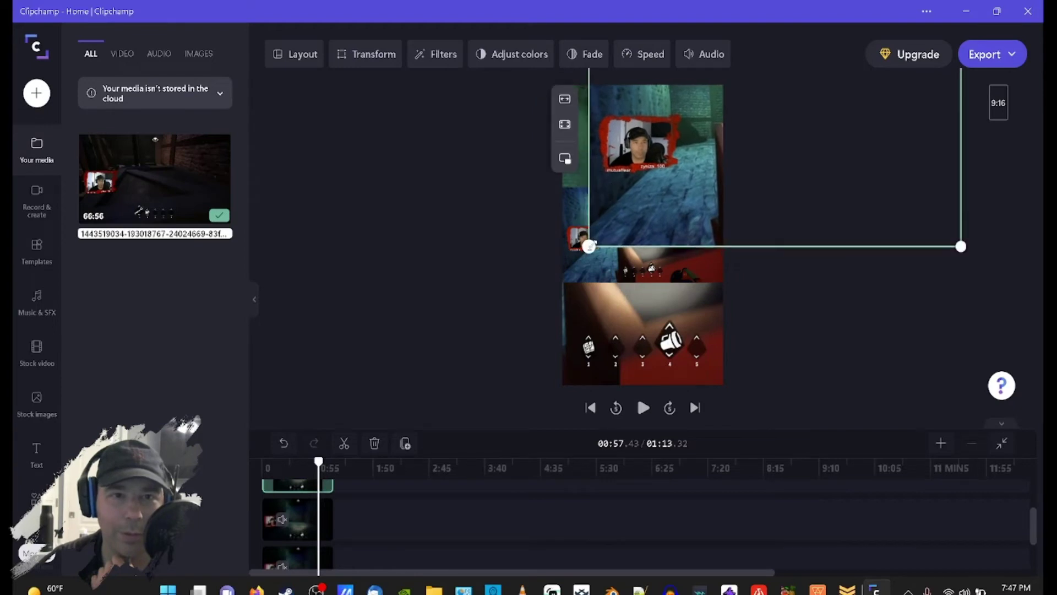
pyautogui.moveTo(589, 246); pyautogui.dragTo(558, 260)
pyautogui.moveTo(584, 222); pyautogui.dragTo(645, 185)
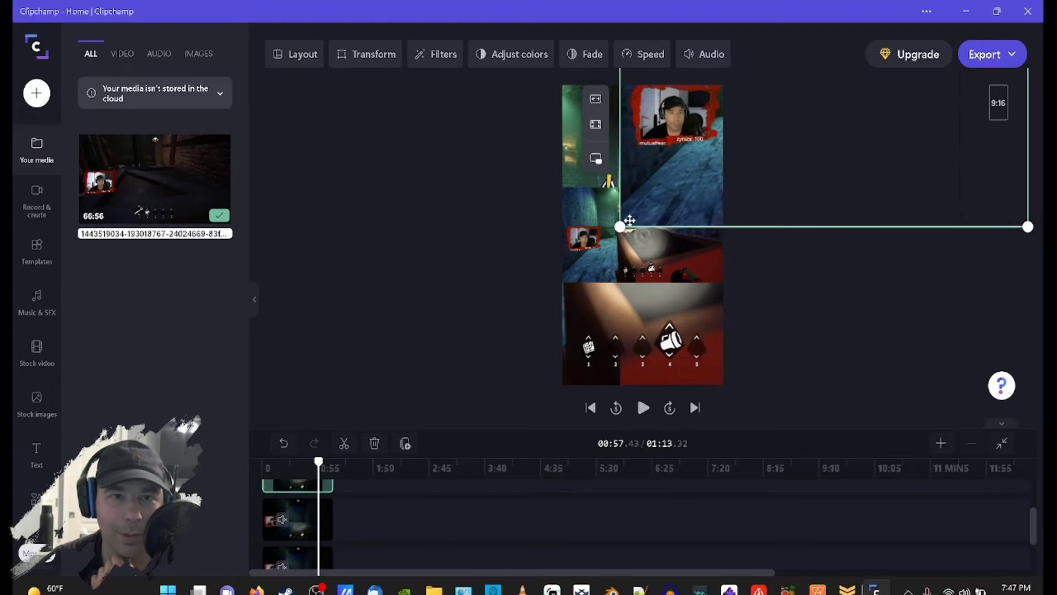
pyautogui.moveTo(621, 226); pyautogui.dragTo(557, 264)
pyautogui.moveTo(594, 222); pyautogui.dragTo(564, 270)
pyautogui.moveTo(590, 228); pyautogui.dragTo(590, 226)
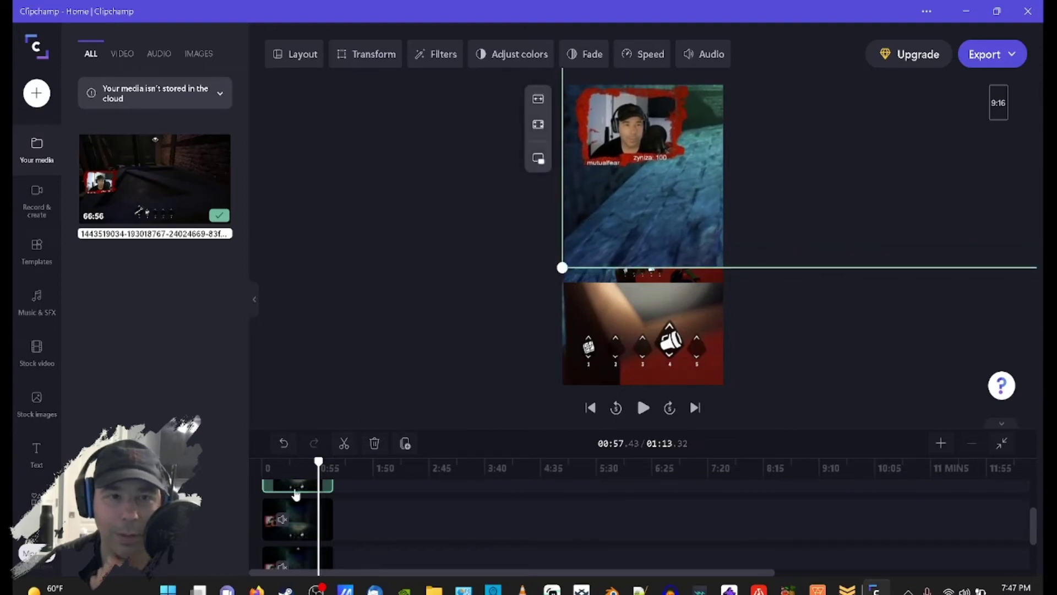
# Move the enlarged webcam clip one track down, behind the fitted gameplay clip, and return the playhead to the timeline's start.
pyautogui.moveTo(296, 490); pyautogui.dragTo(303, 531)
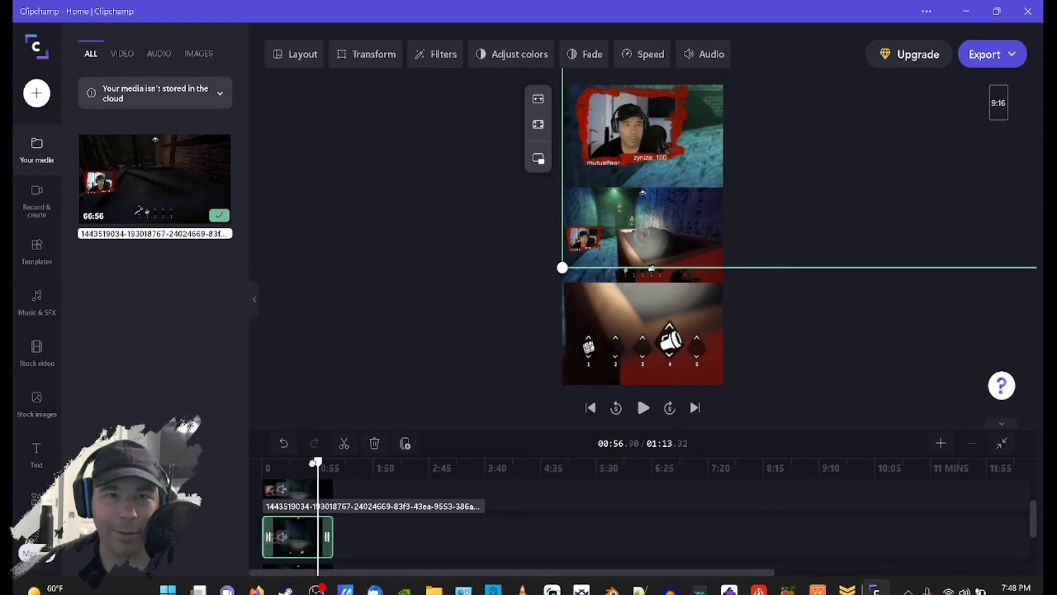
pyautogui.moveTo(316, 462); pyautogui.dragTo(253, 464)
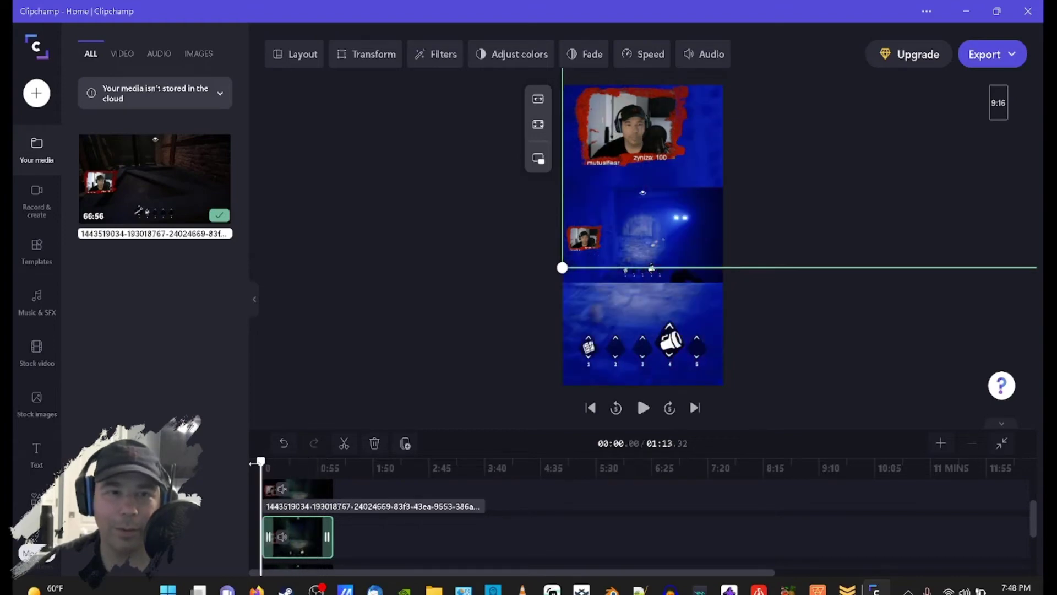
pyautogui.click(301, 498)
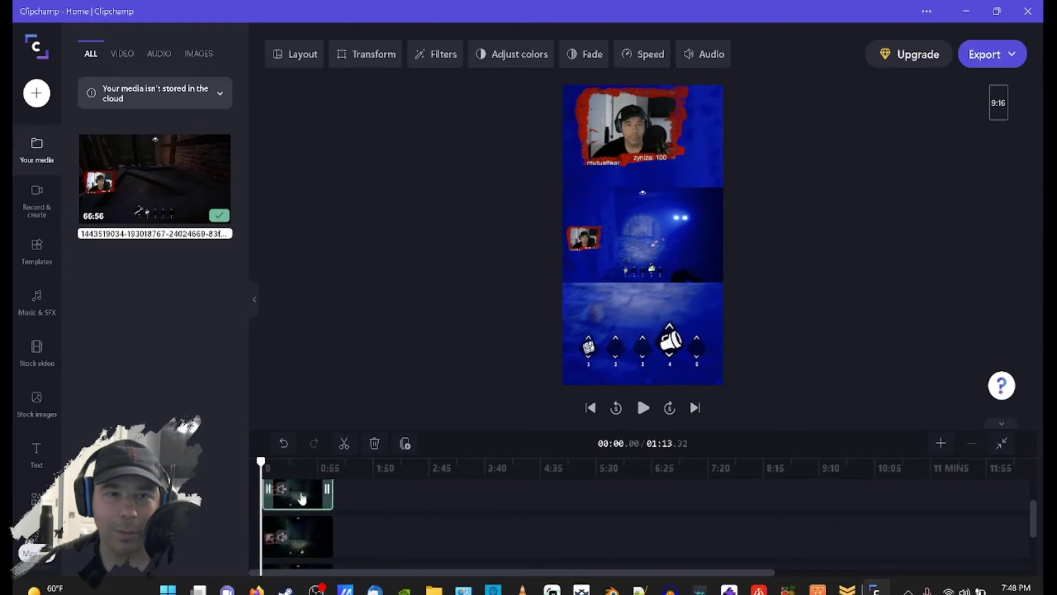
# Enlarge the gameplay clip in the middle and shift it so its webcam overlay falls outside the portrait frame's left edge.
pyautogui.click(595, 265)
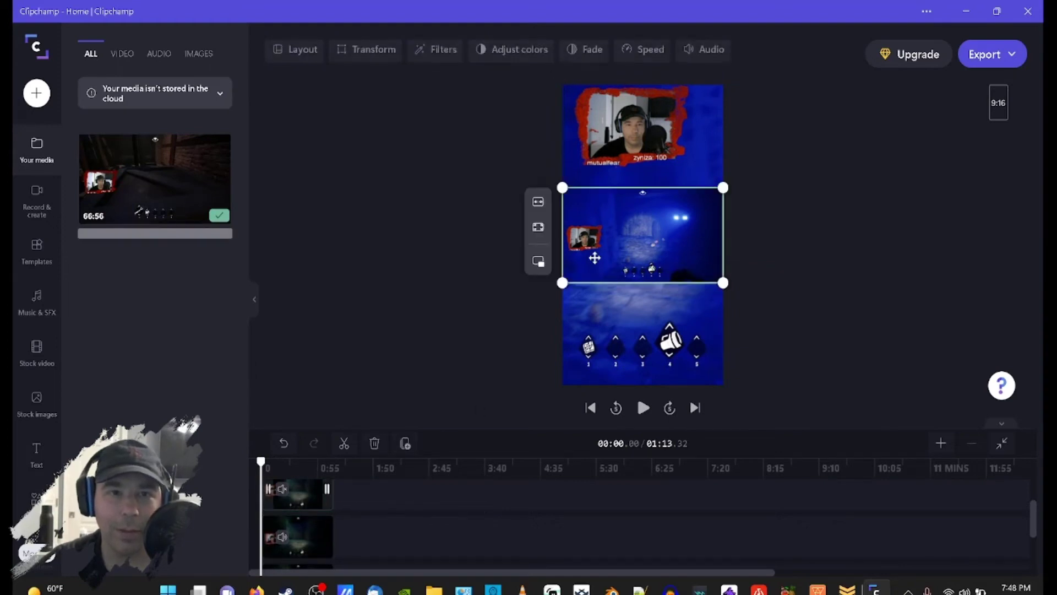
pyautogui.moveTo(562, 283); pyautogui.dragTo(529, 296)
pyautogui.moveTo(600, 268); pyautogui.dragTo(593, 273)
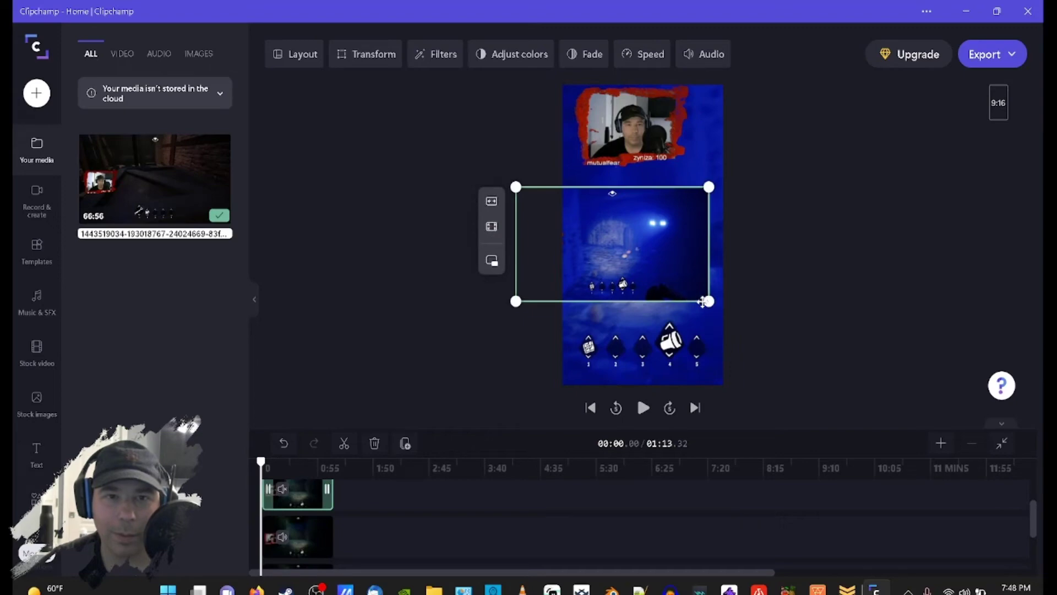
pyautogui.moveTo(709, 301); pyautogui.dragTo(694, 281)
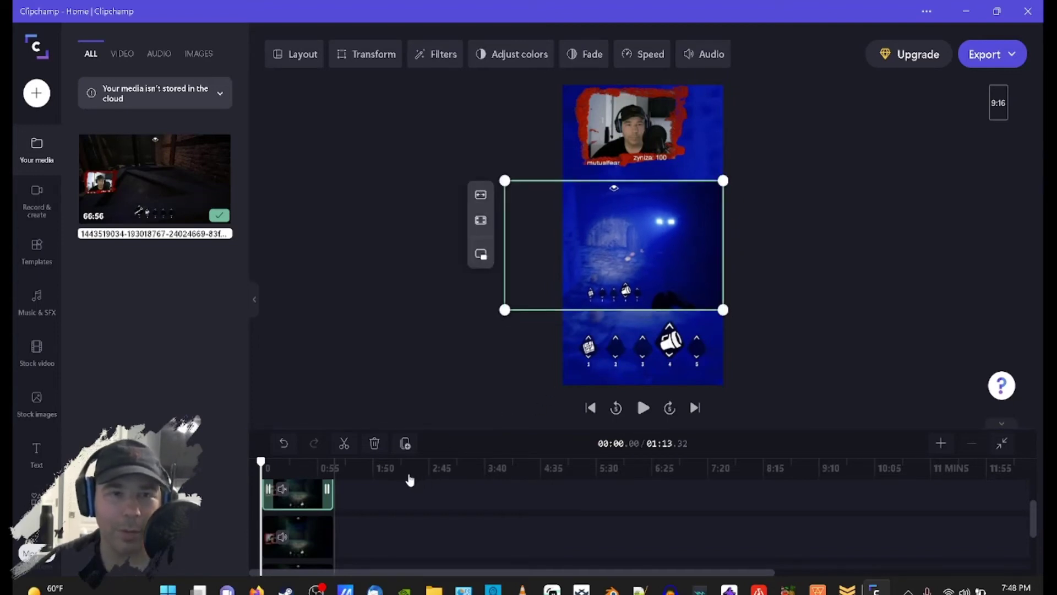
# Apply the Blur filter to the full-frame background clip.
pyautogui.scroll(-1, 305, 514)
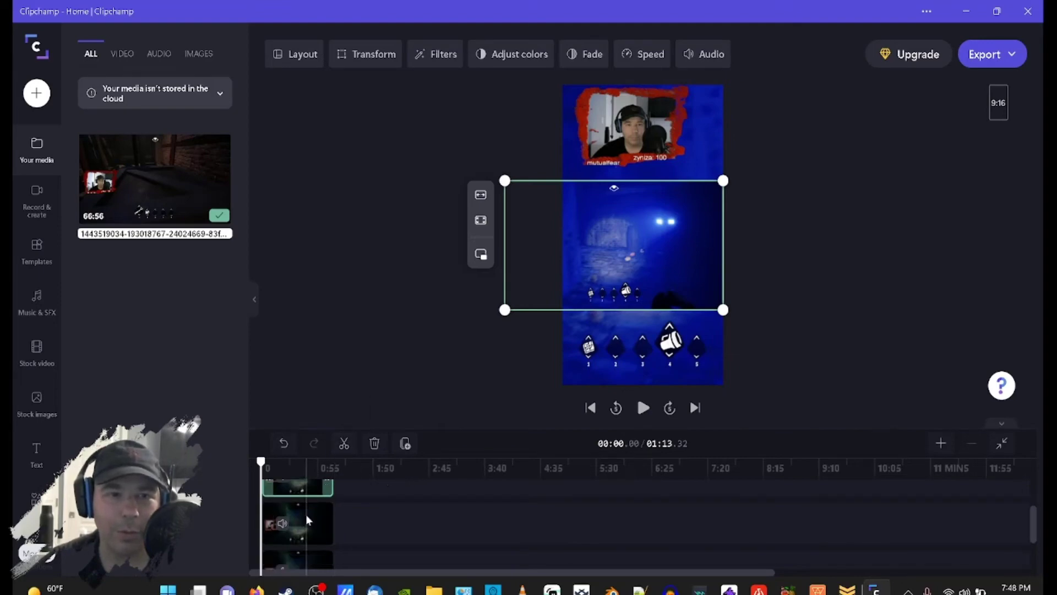
pyautogui.click(292, 561)
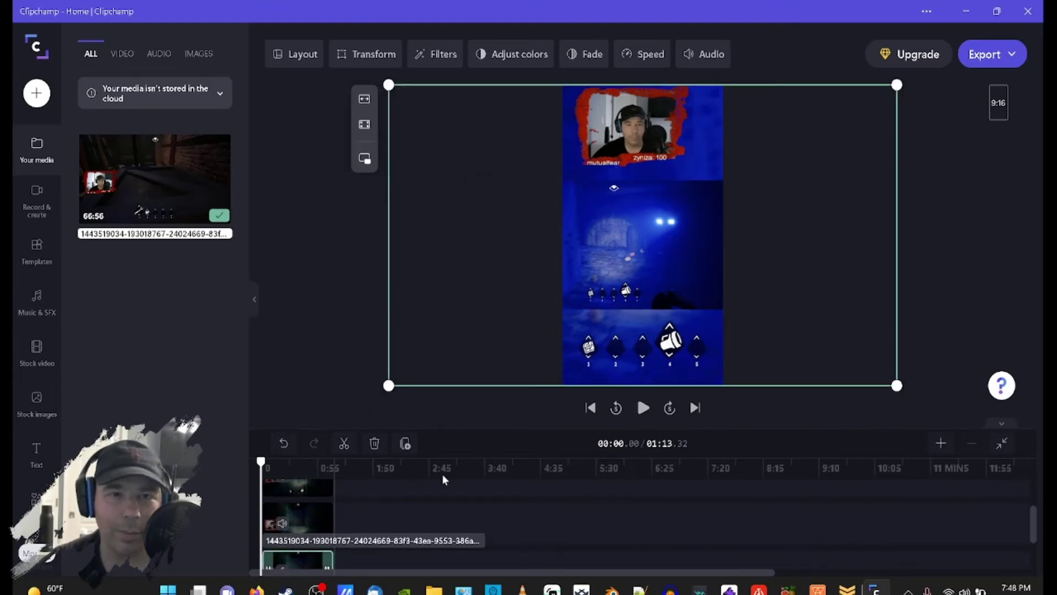
pyautogui.click(439, 64)
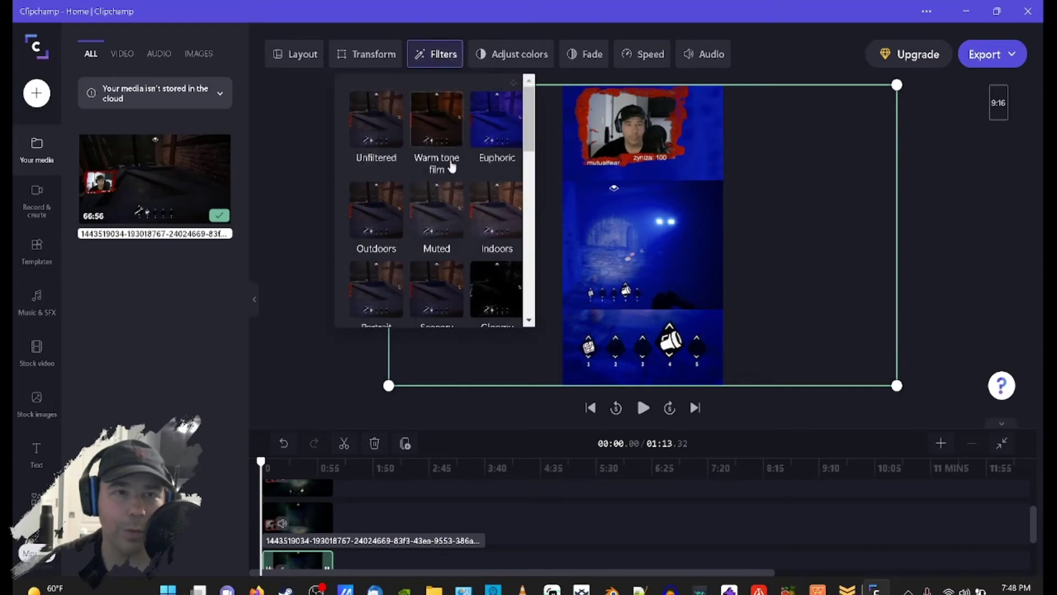
pyautogui.scroll(-3, 450, 172)
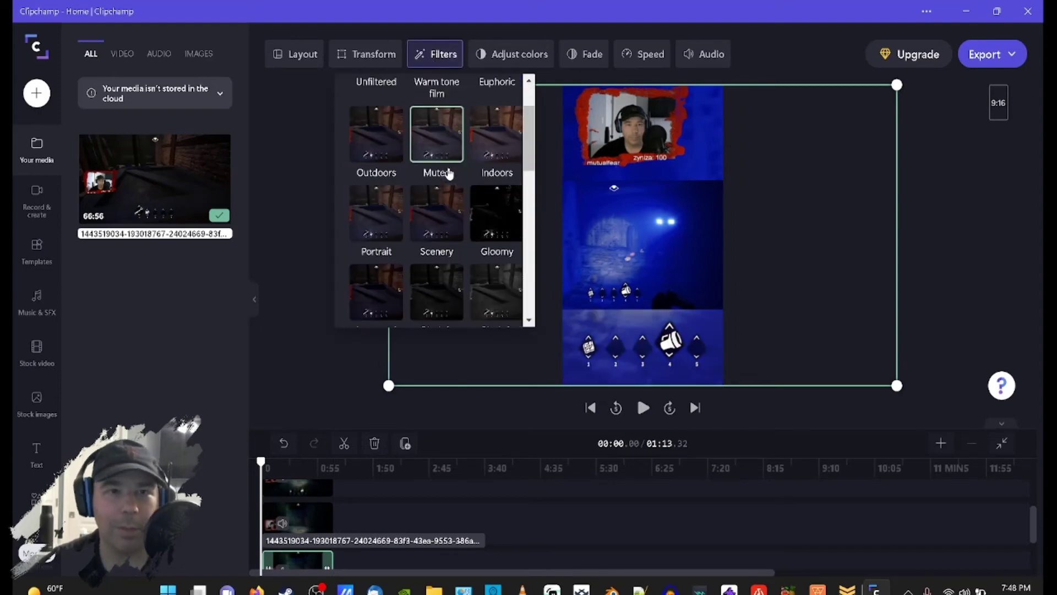
pyautogui.scroll(-2, 457, 231)
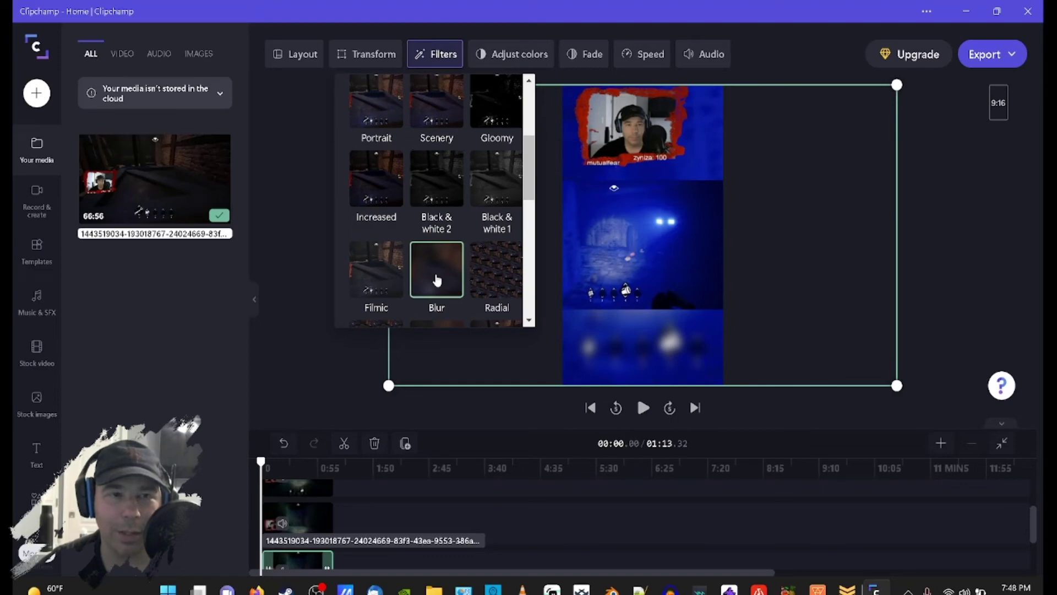
pyautogui.click(317, 384)
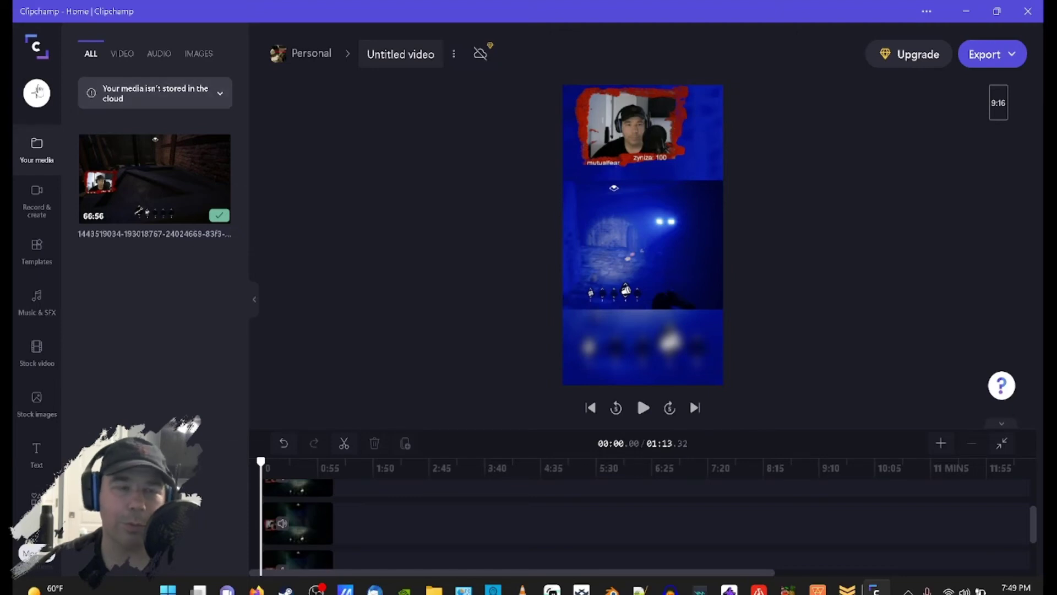
# Import Twitch_Follow_&_Notification_Bell.mov from the "youtub sub stuff" folder on the desktop into the project media.
pyautogui.click(38, 91)
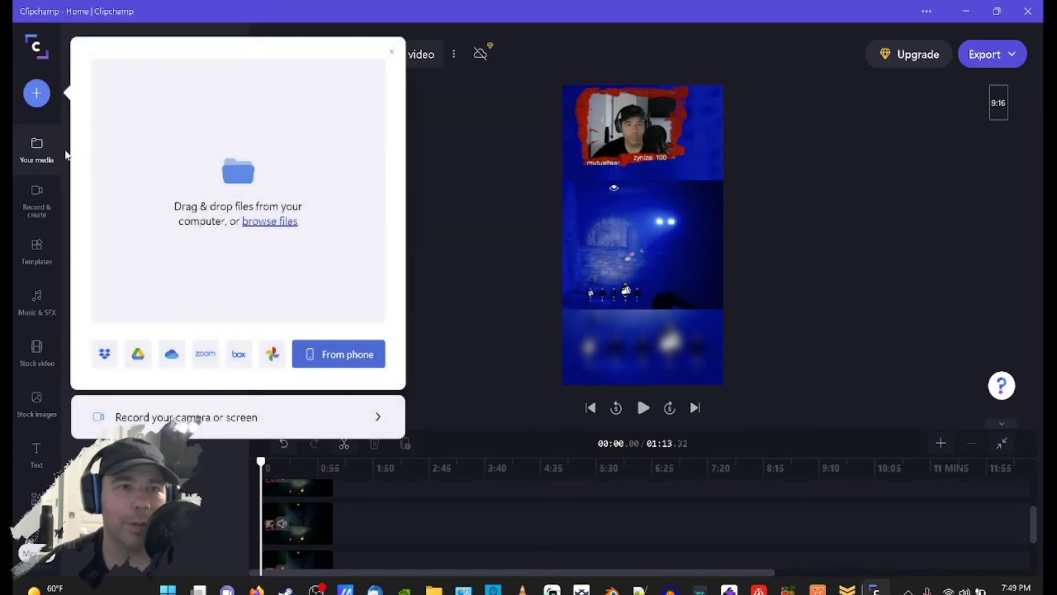
pyautogui.click(264, 226)
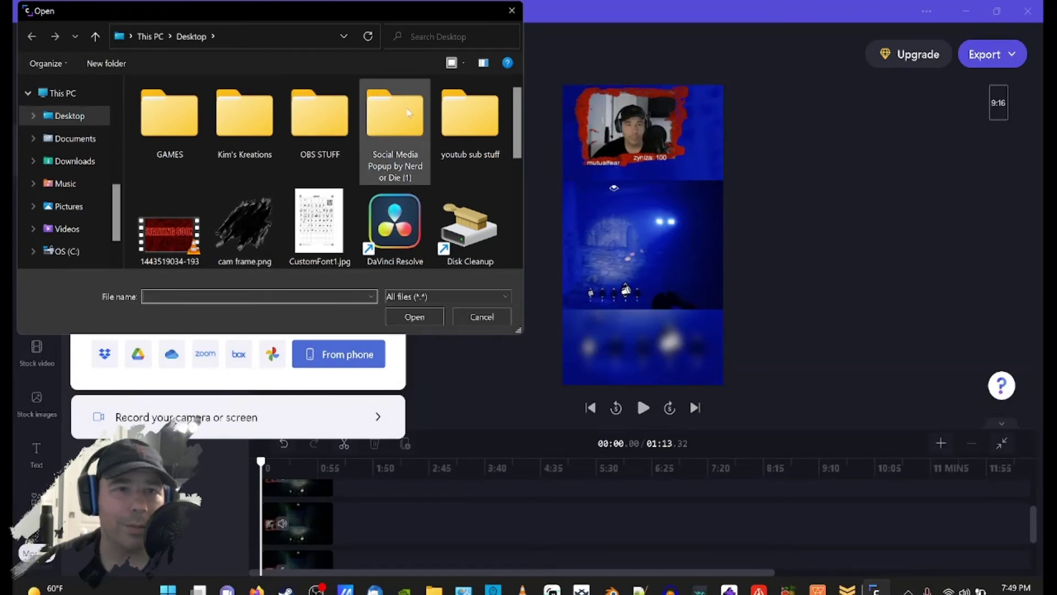
pyautogui.doubleClick(454, 117)
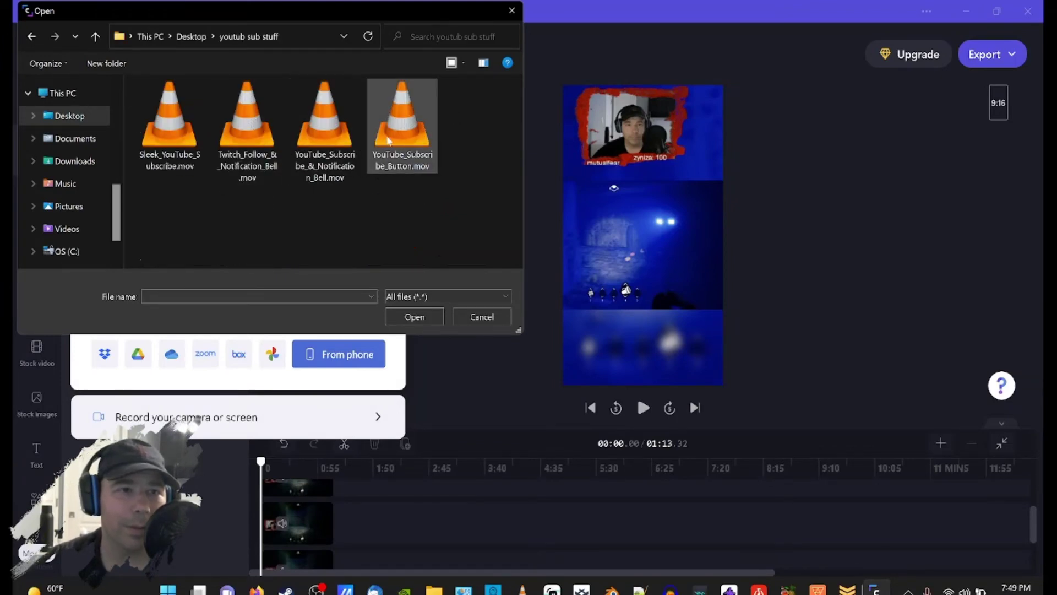
pyautogui.doubleClick(244, 134)
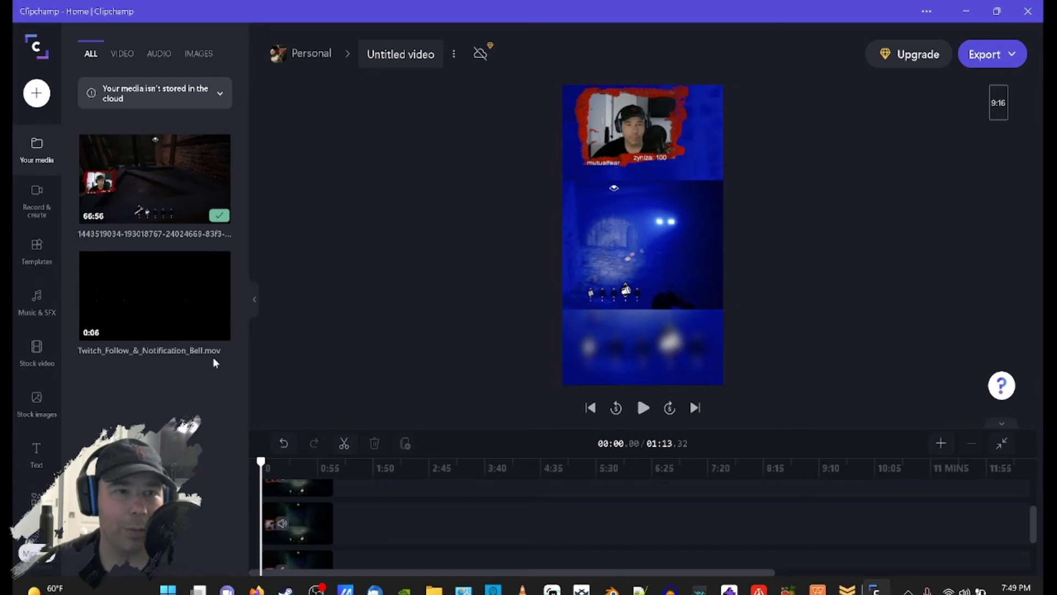
# Add the Twitch follow animation at the timeline's start, on a track above the other clips.
pyautogui.scroll(3, 323, 491)
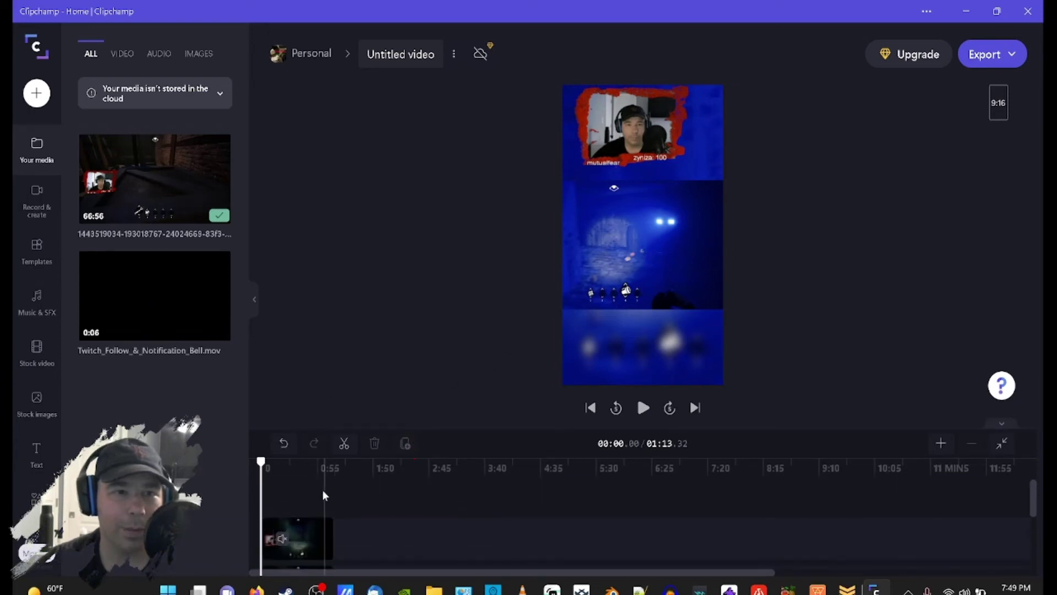
pyautogui.click(288, 492)
pyautogui.moveTo(289, 462); pyautogui.dragTo(266, 461)
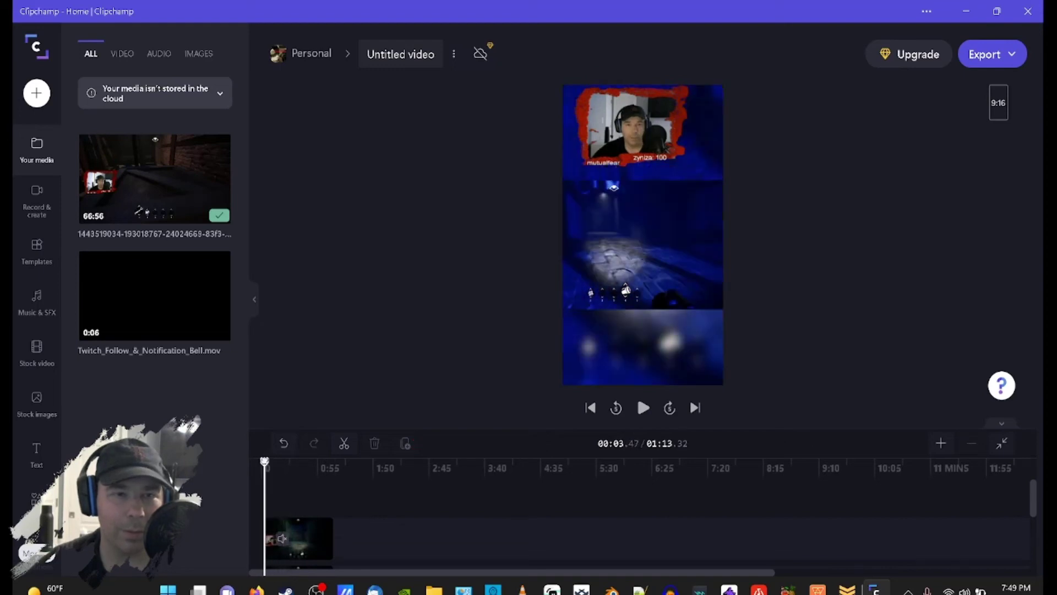
pyautogui.click(590, 408)
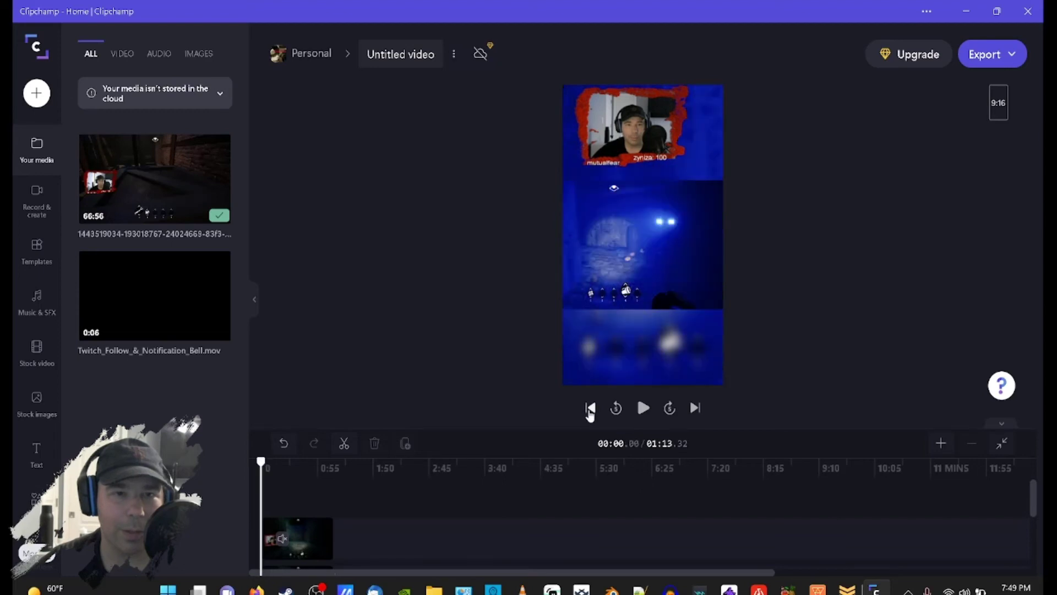
pyautogui.moveTo(218, 275)
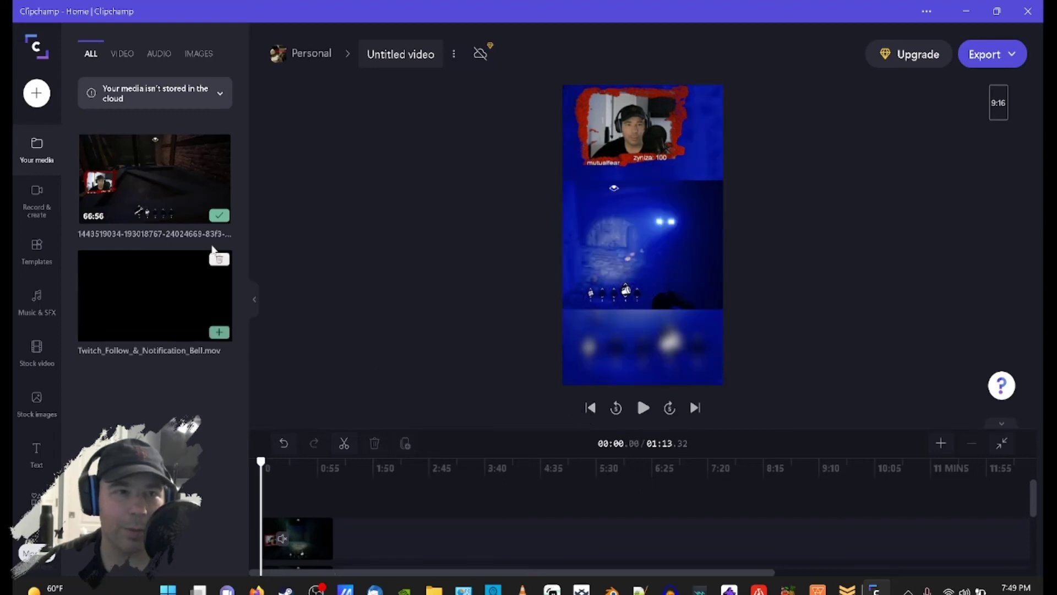
pyautogui.click(220, 333)
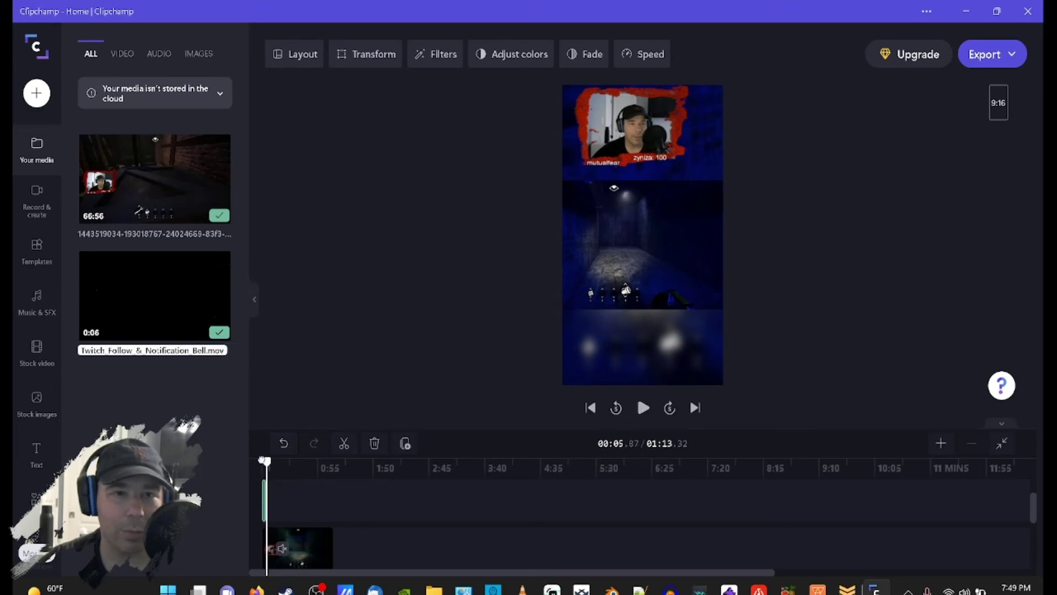
# Move the Twitch follow animation down over the blurred area in the lower part of the portrait frame.
pyautogui.moveTo(265, 460); pyautogui.dragTo(259, 461)
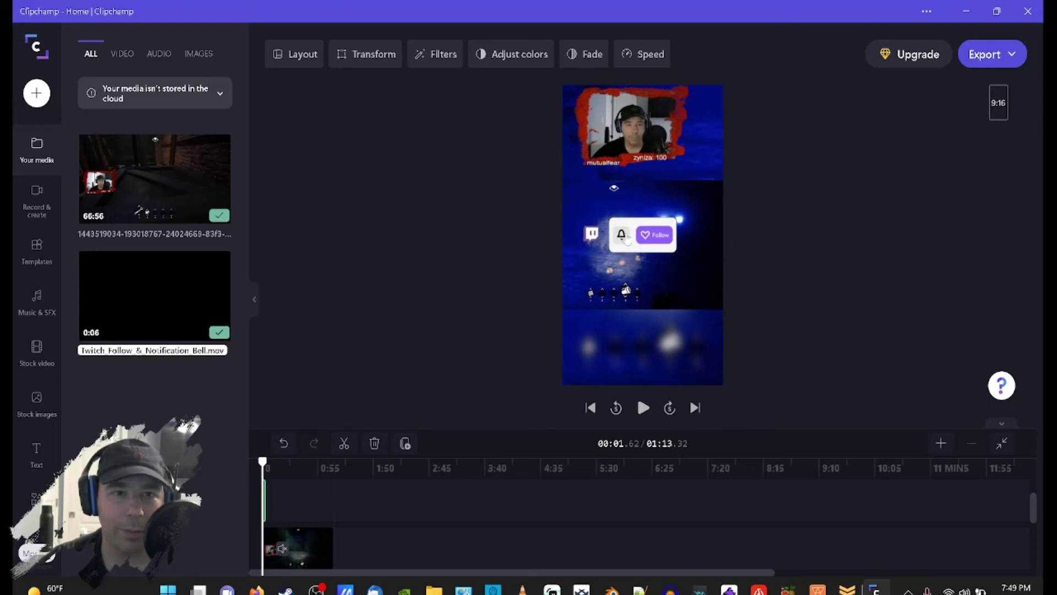
pyautogui.click(630, 240)
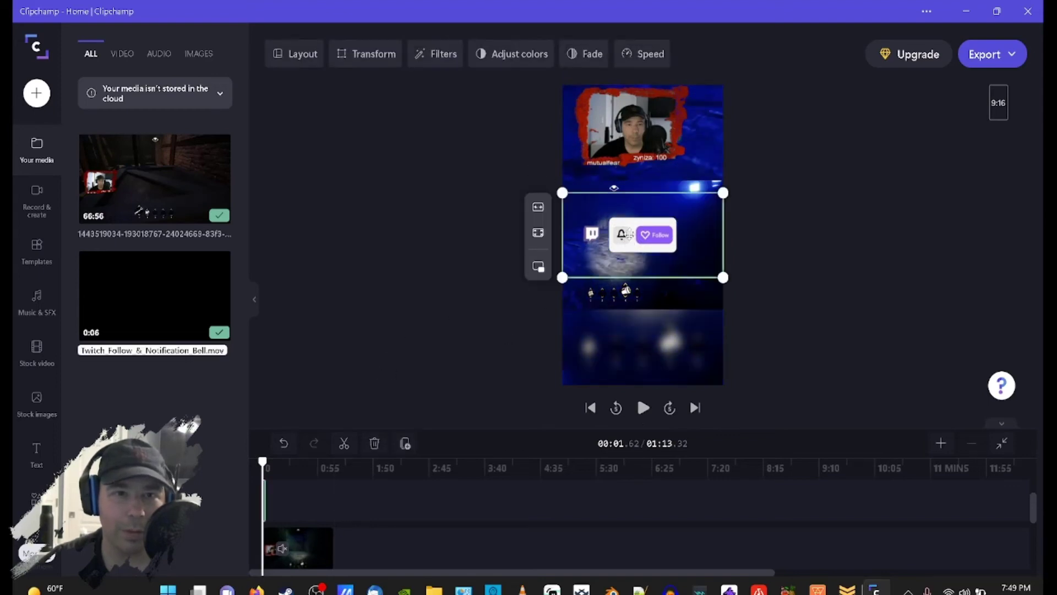
pyautogui.moveTo(630, 240); pyautogui.dragTo(632, 324)
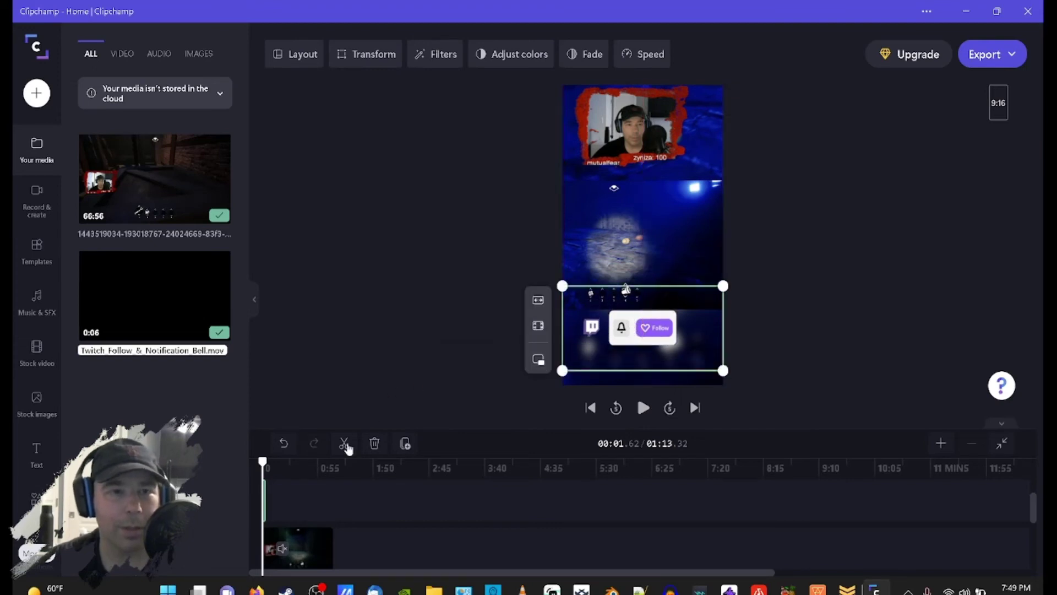
# Play the opening seconds to check the follow animation, and return the playhead to the timeline's start.
pyautogui.click(644, 410)
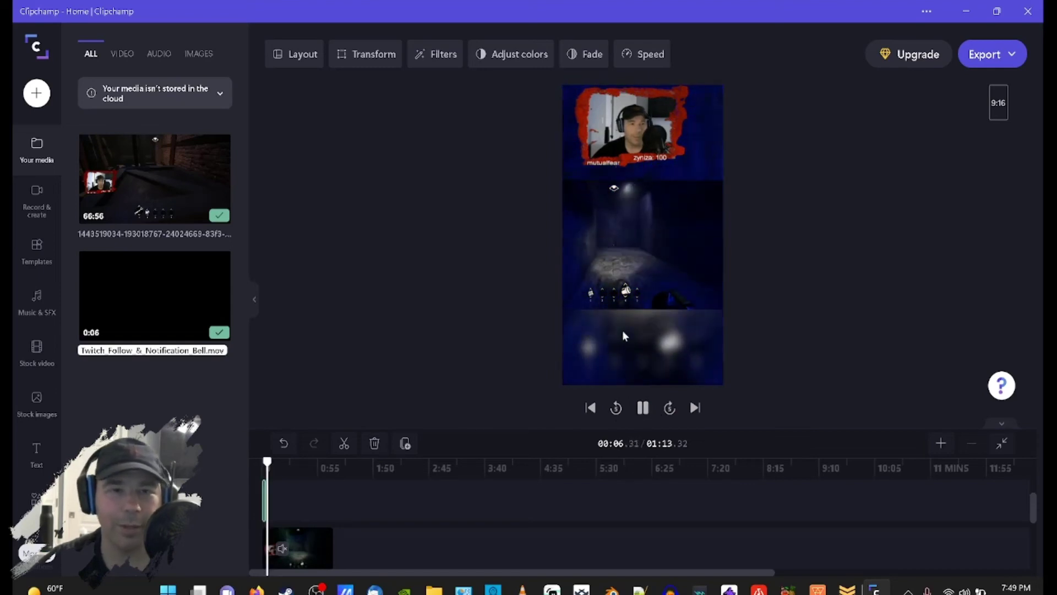
pyautogui.click(643, 407)
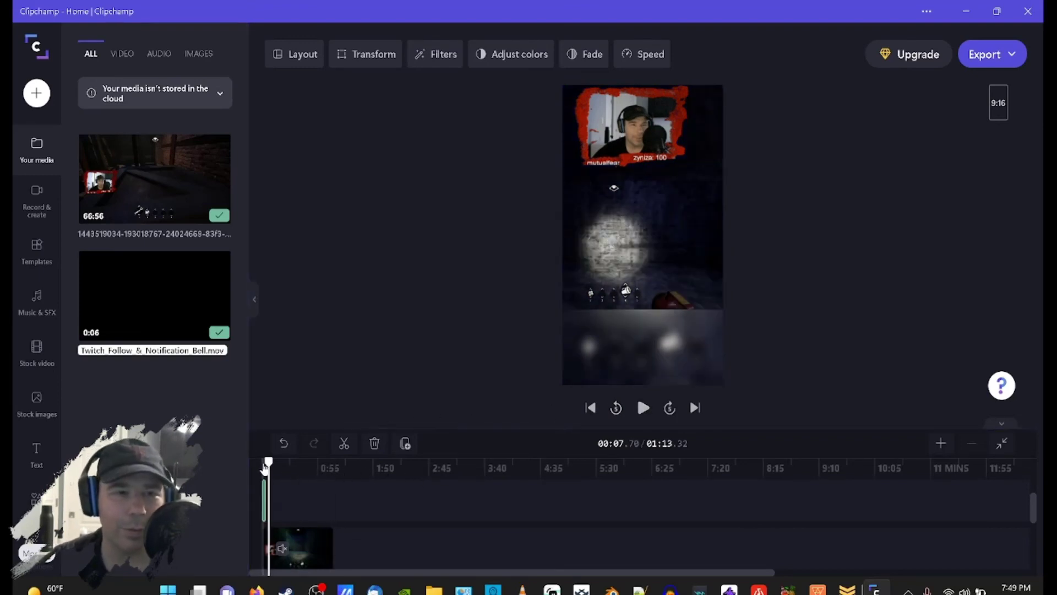
pyautogui.moveTo(268, 461); pyautogui.dragTo(256, 465)
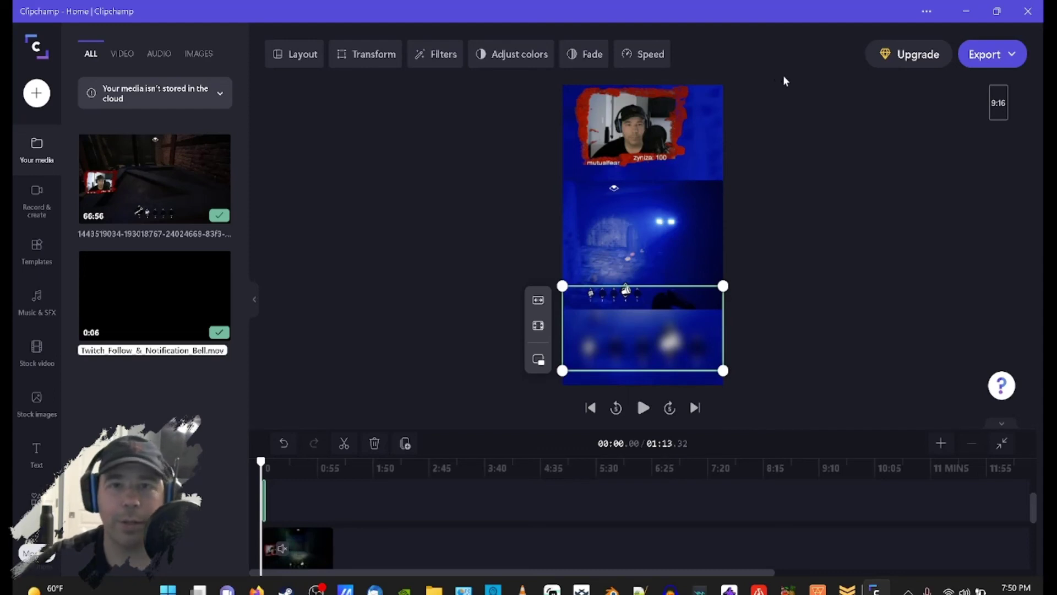
# Export the video at 720p and rename it "GraveWood High Highlight".
pyautogui.click(981, 61)
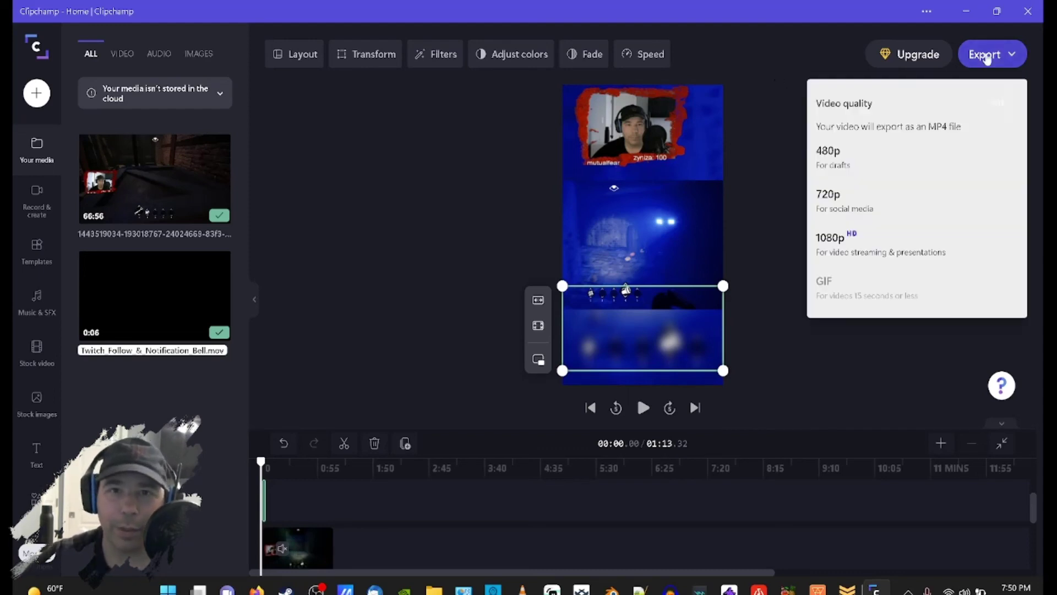
pyautogui.click(834, 208)
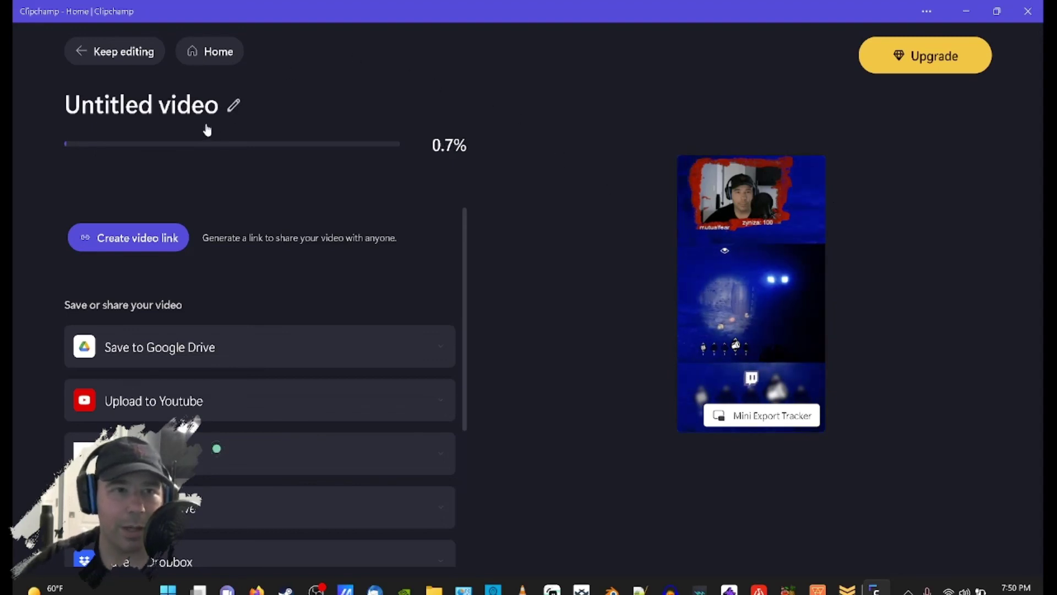
pyautogui.click(236, 107)
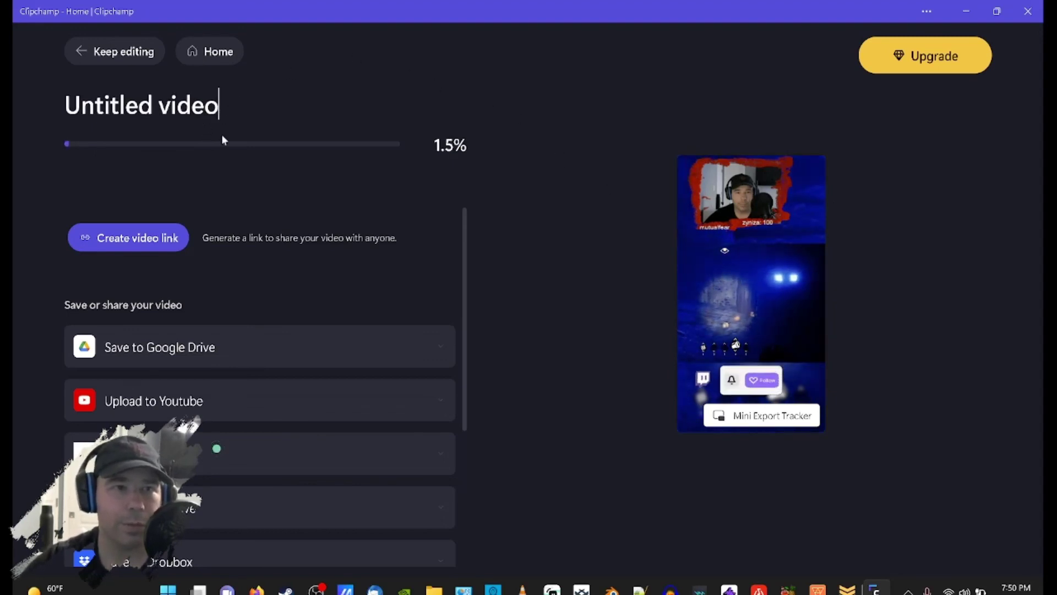
pyautogui.moveTo(221, 105); pyautogui.dragTo(64, 97)
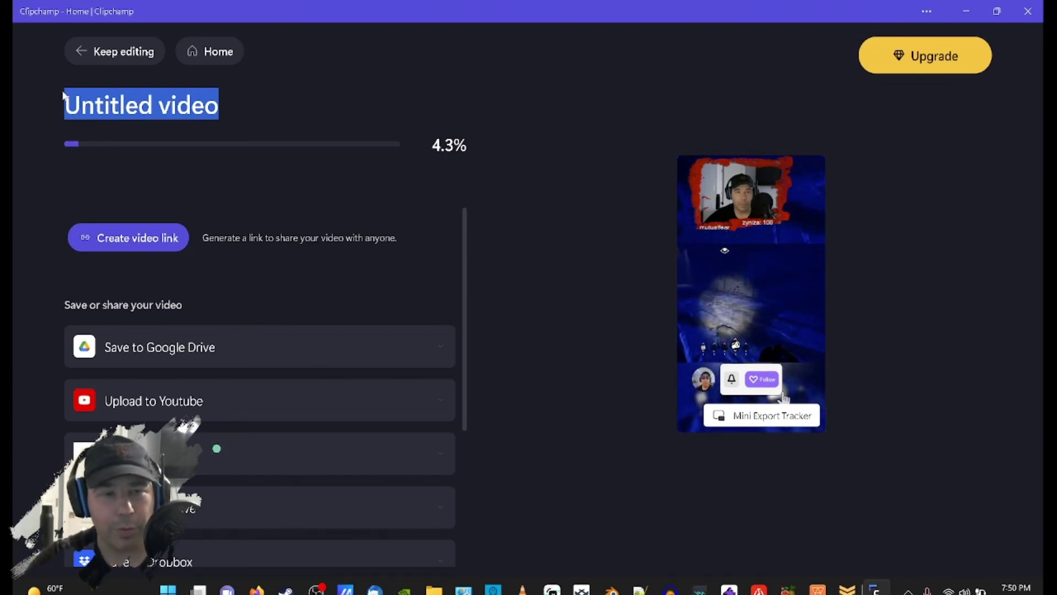
pyautogui.write('Wave')
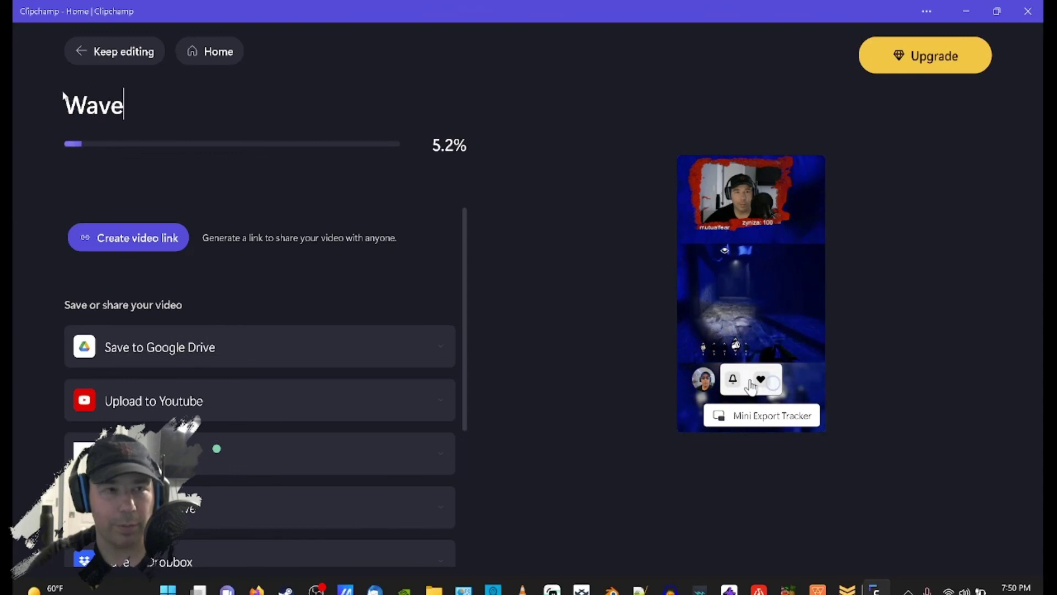
pyautogui.press('BackSpace')
pyautogui.write('Gr')
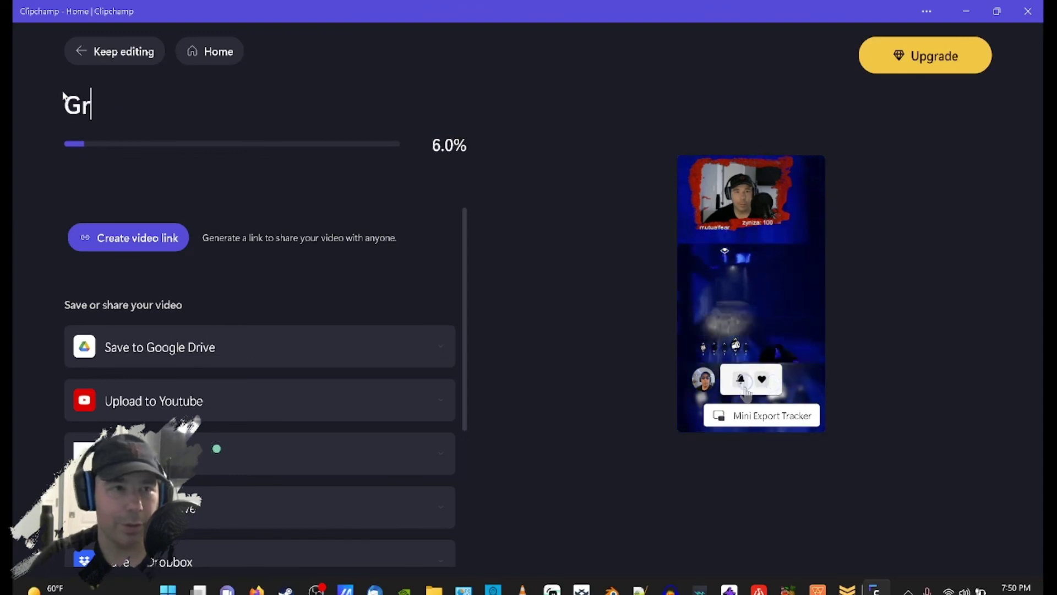
pyautogui.write('aveWood High')
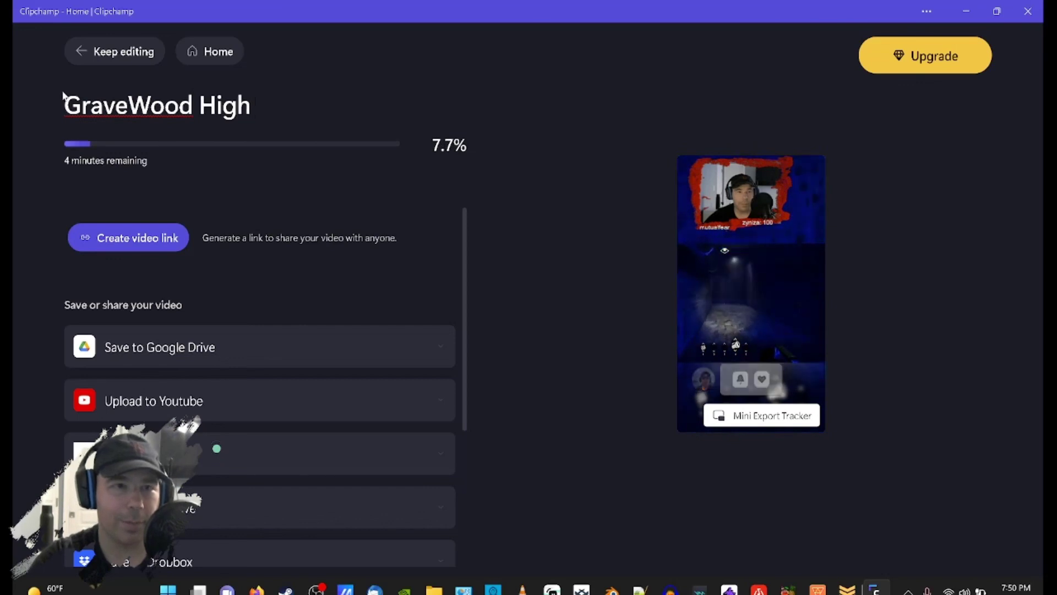
pyautogui.write(' Highli')
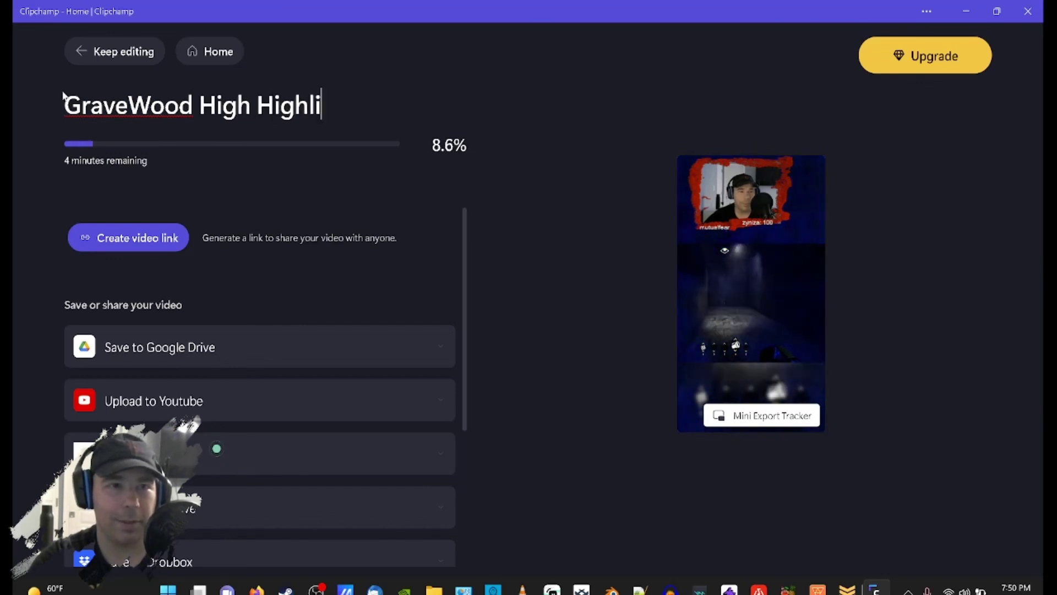
pyautogui.write('ght')
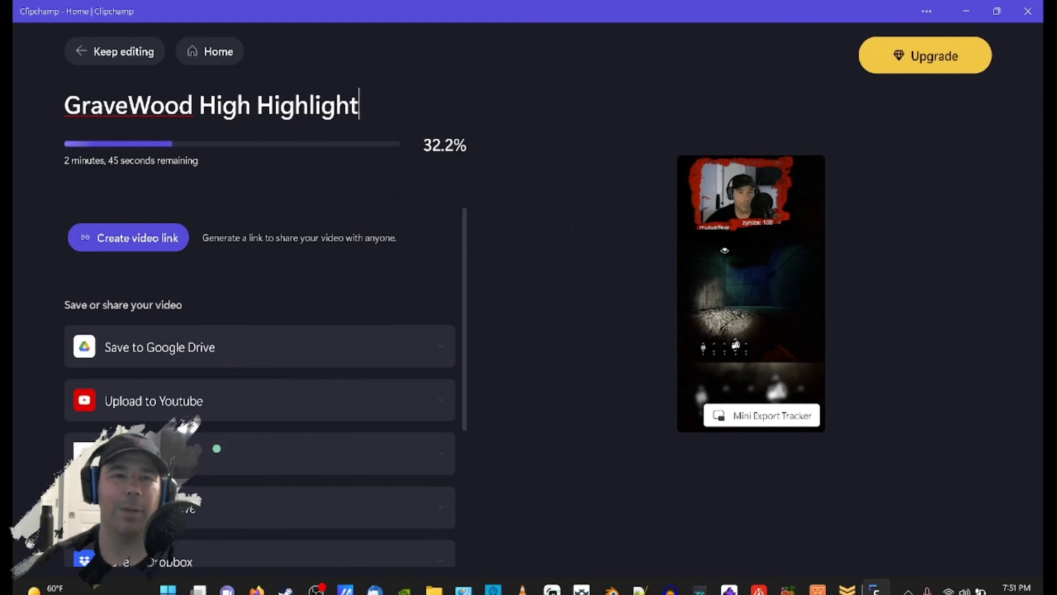
pyautogui.click(359, 105)
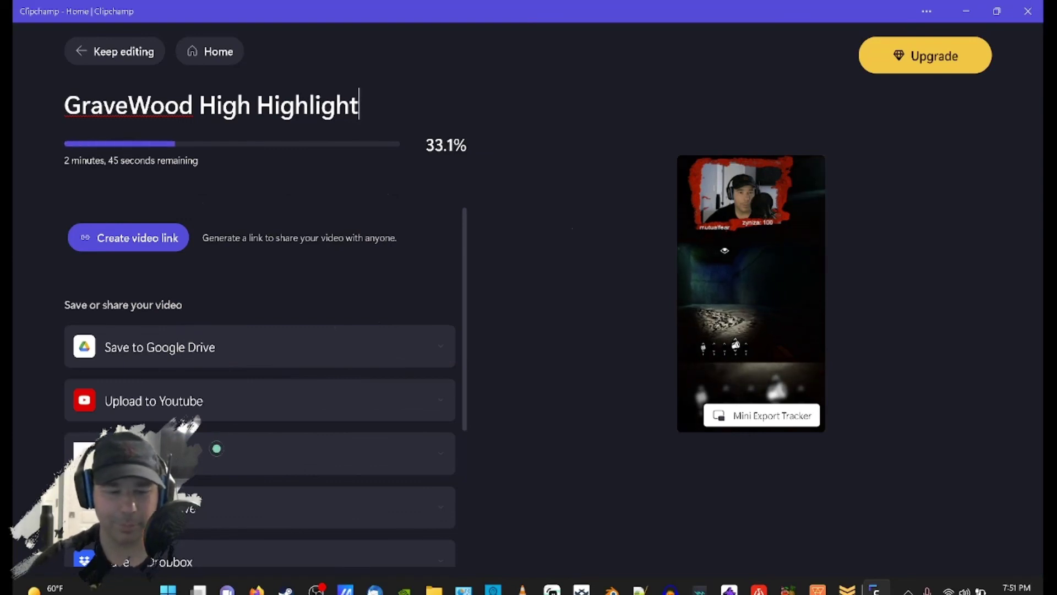